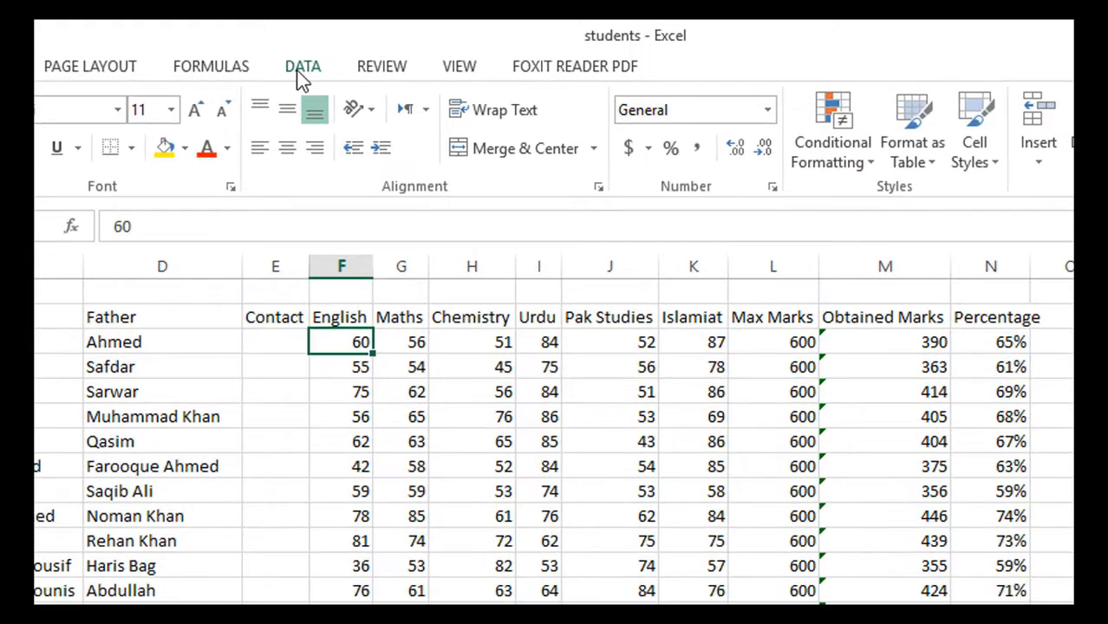
left_click(303, 69)
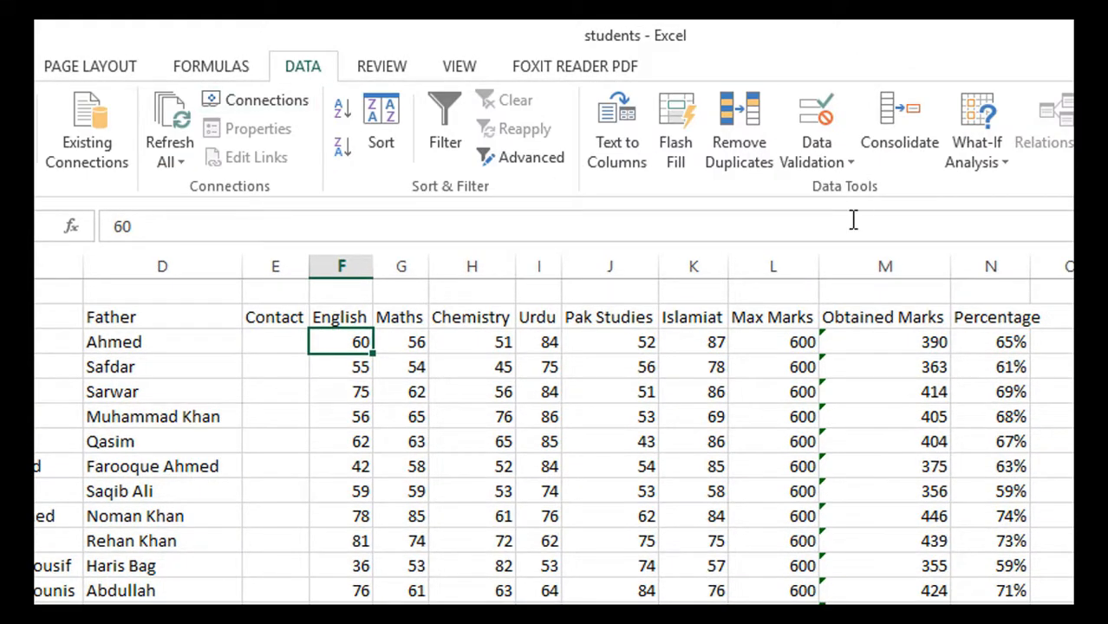
left_click(816, 130)
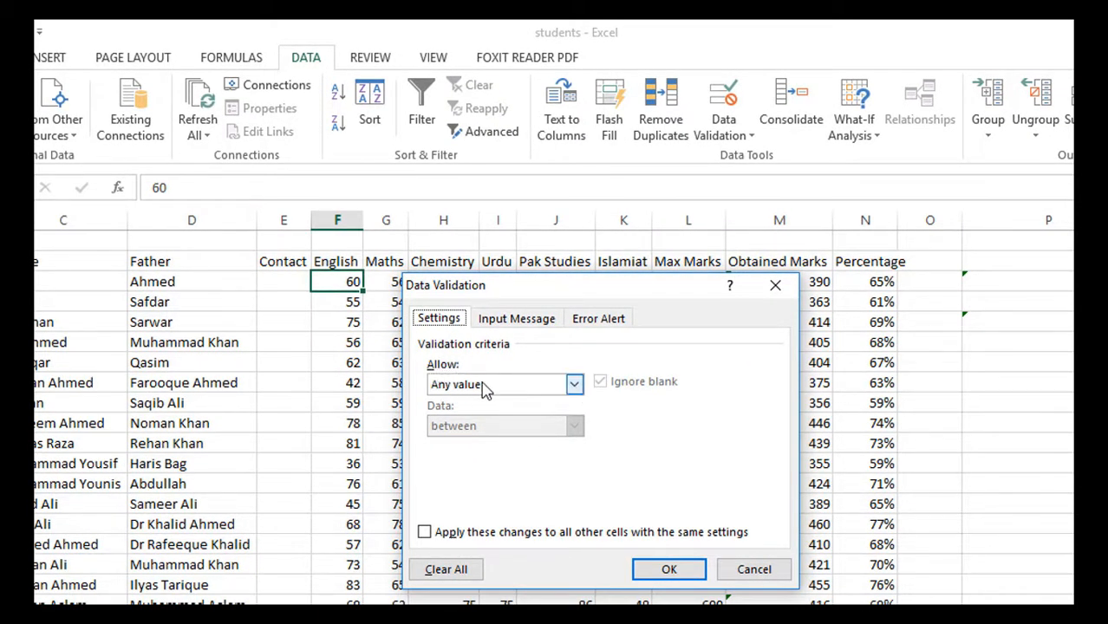
left_click(755, 572)
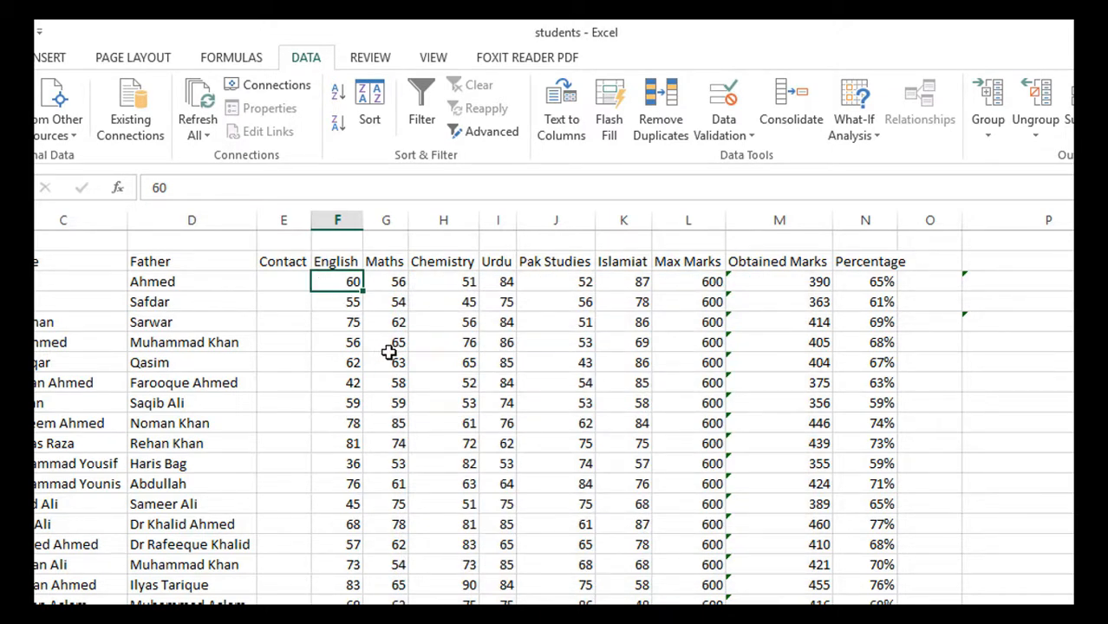
- Try the out-of-range values 102 and 200 as the first student's English mark
type("102")
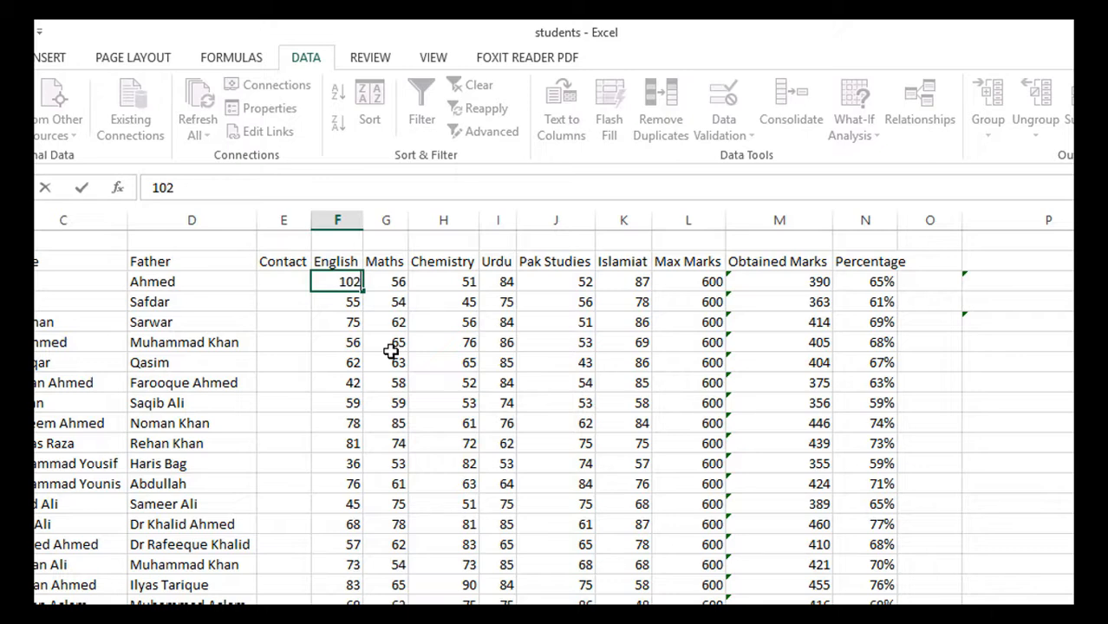
key("Return")
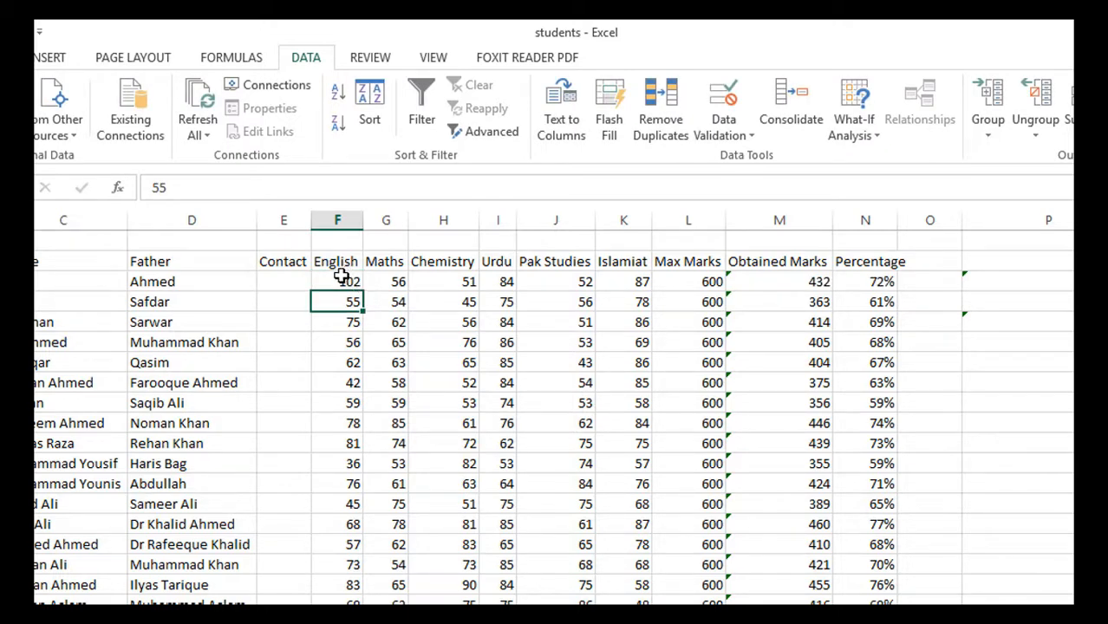
left_click(343, 277)
type("20")
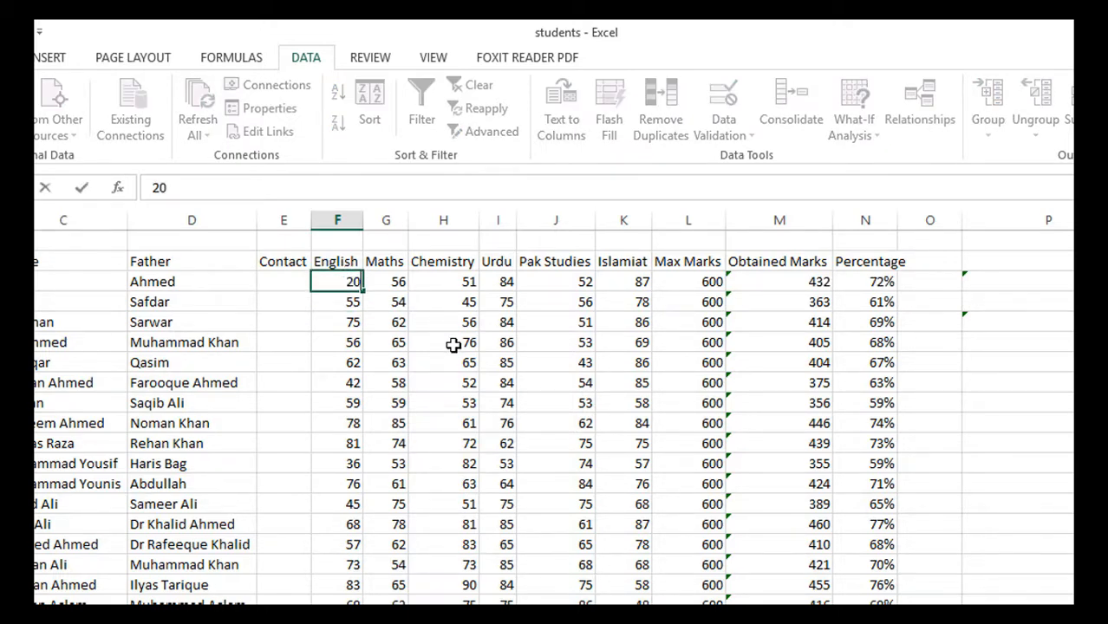
type("0")
key("Return")
- Set the first student's English mark back to 60
left_click(339, 279)
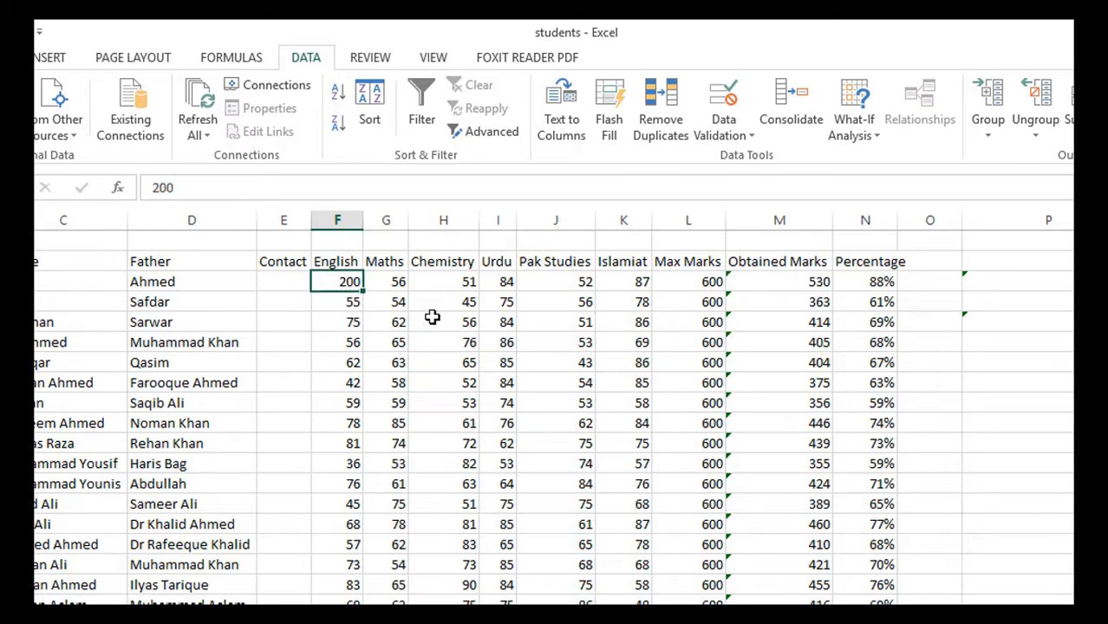
type("60")
left_click(466, 377)
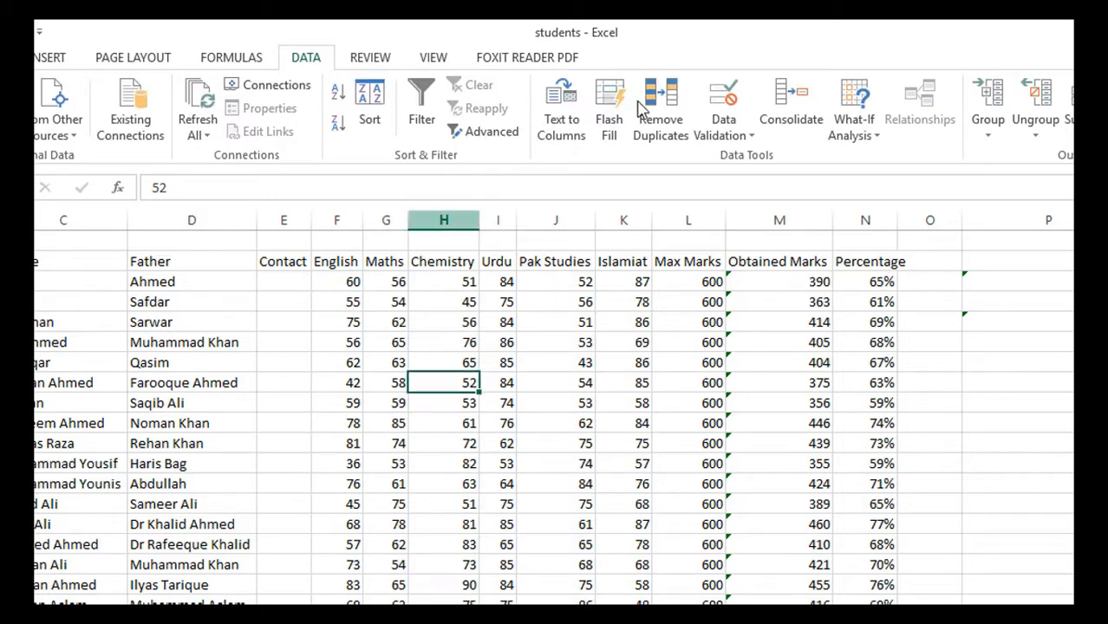
- Apply data validation to the first student's English mark, allowing only whole numbers between 0 and 100
left_click(339, 279)
left_click(724, 102)
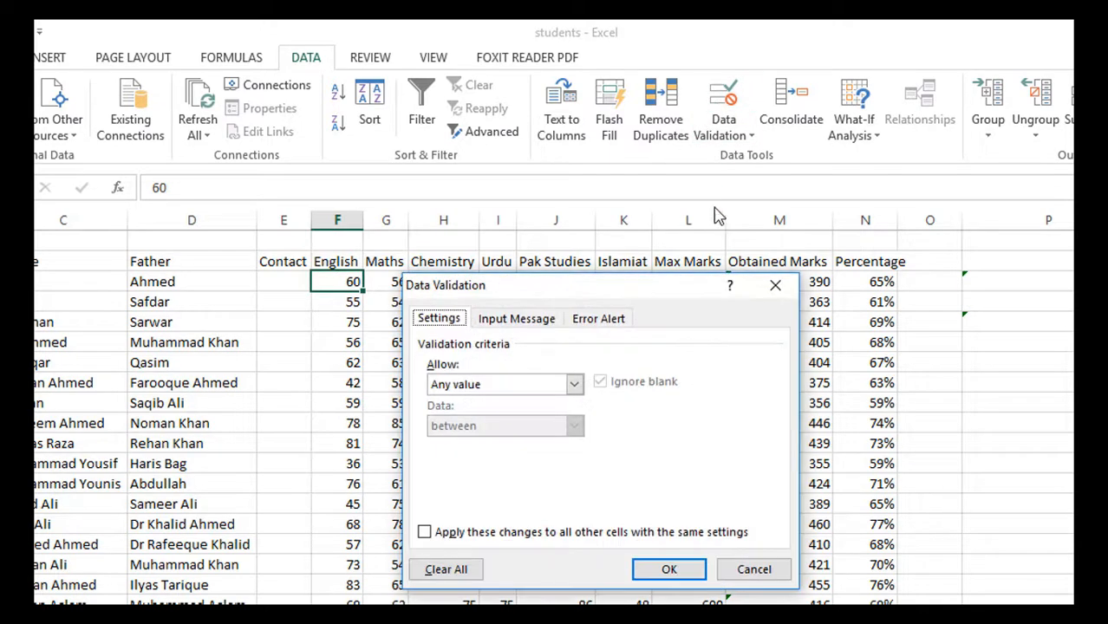
left_click(574, 383)
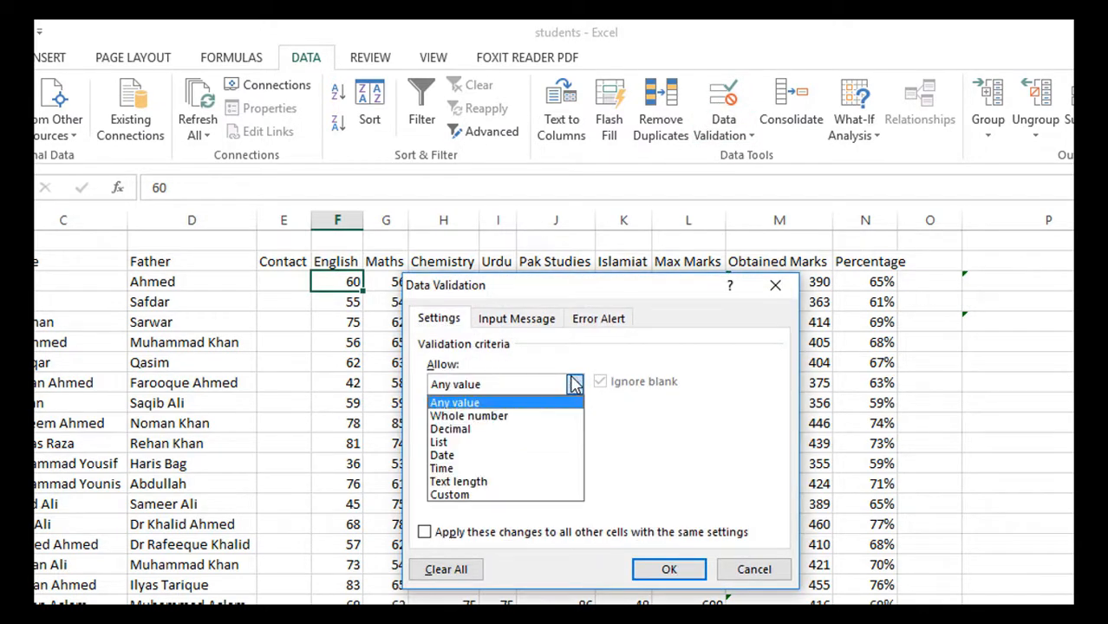
left_click(504, 418)
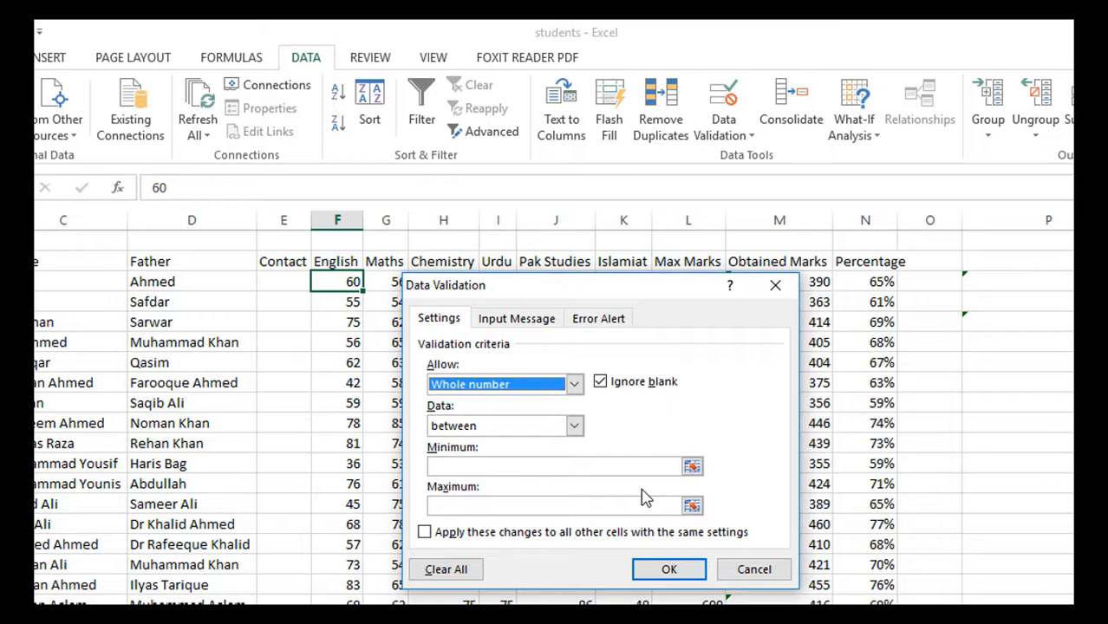
left_click(583, 467)
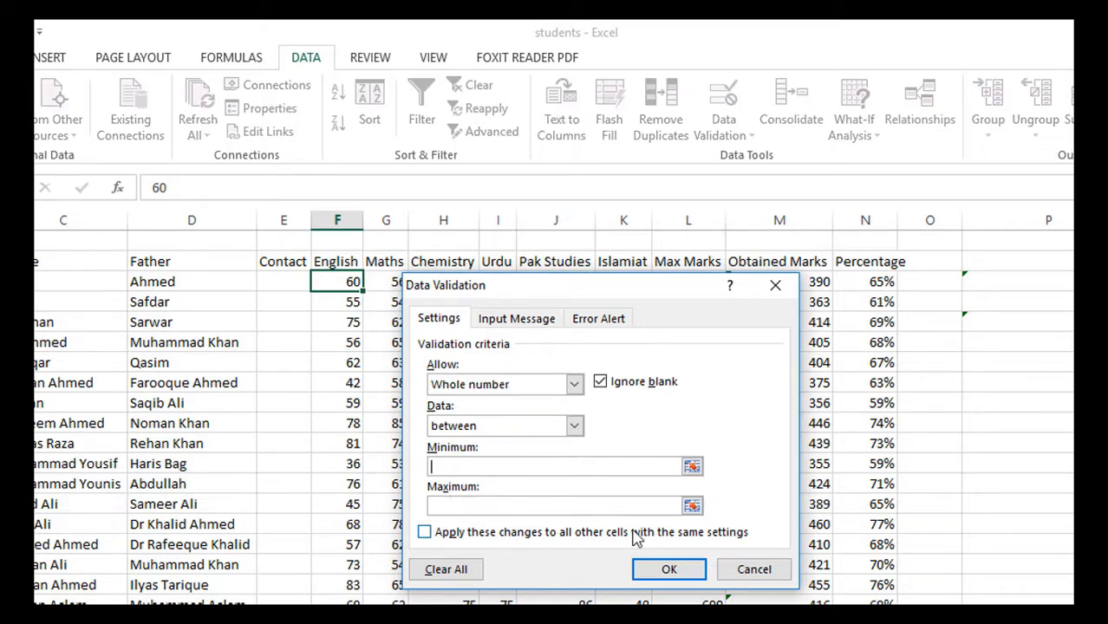
type("0")
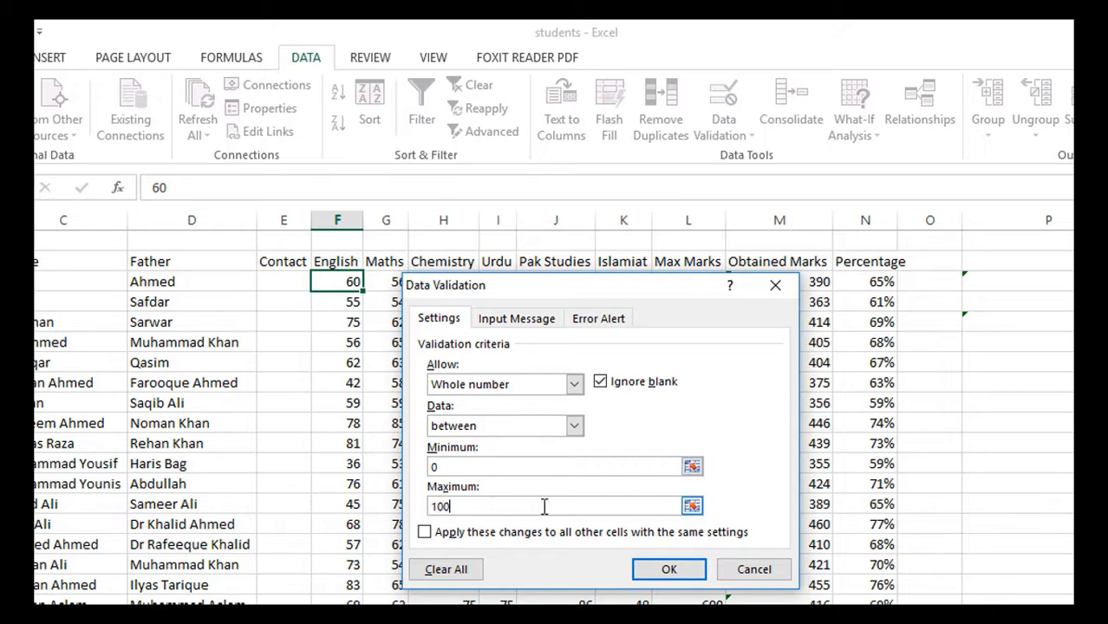
left_click(671, 575)
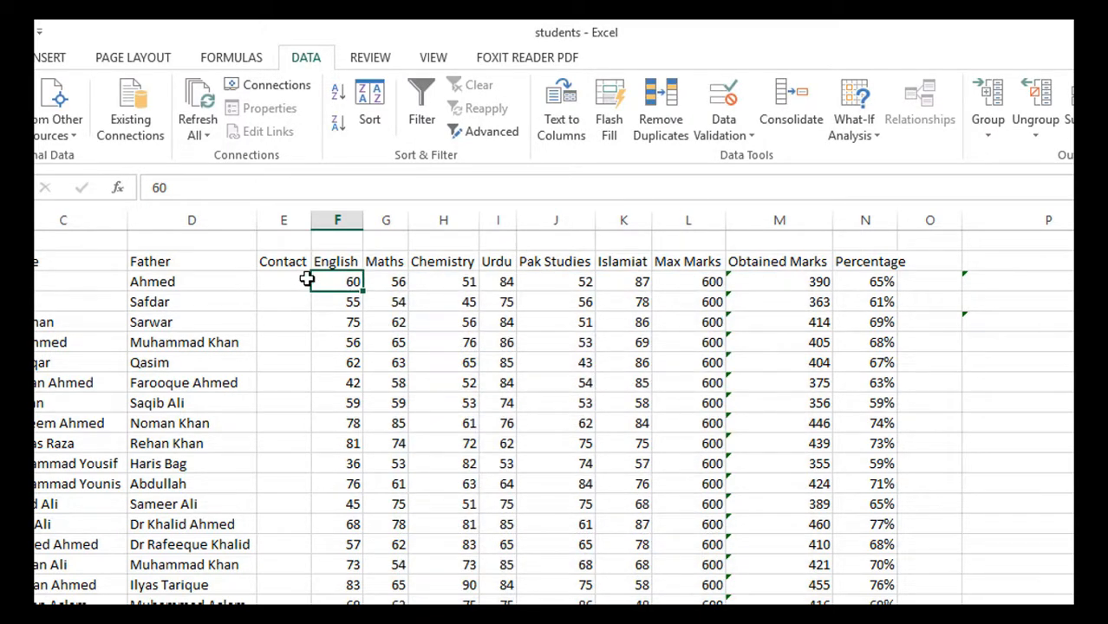
- Try to enter 101 as the first student's English mark and cancel the entry
type("101")
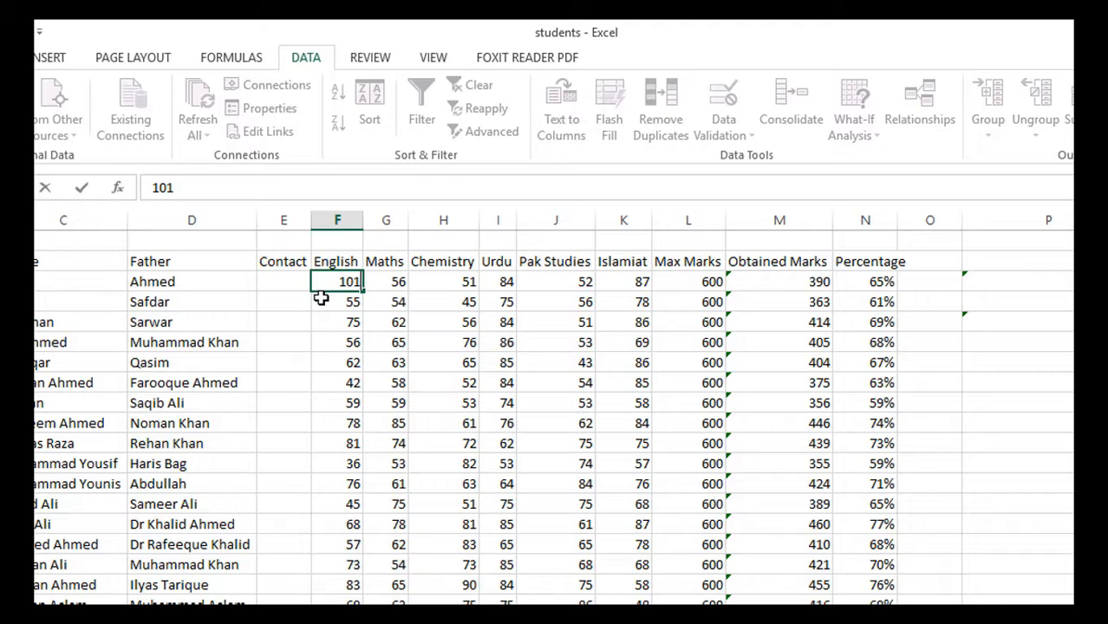
key("Return")
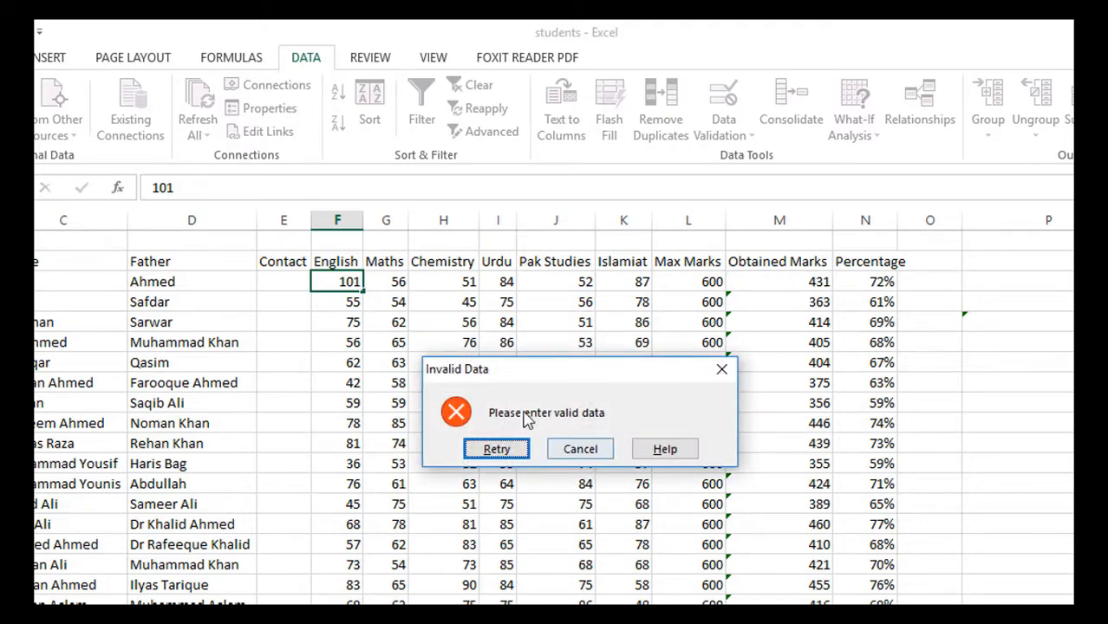
left_click(594, 451)
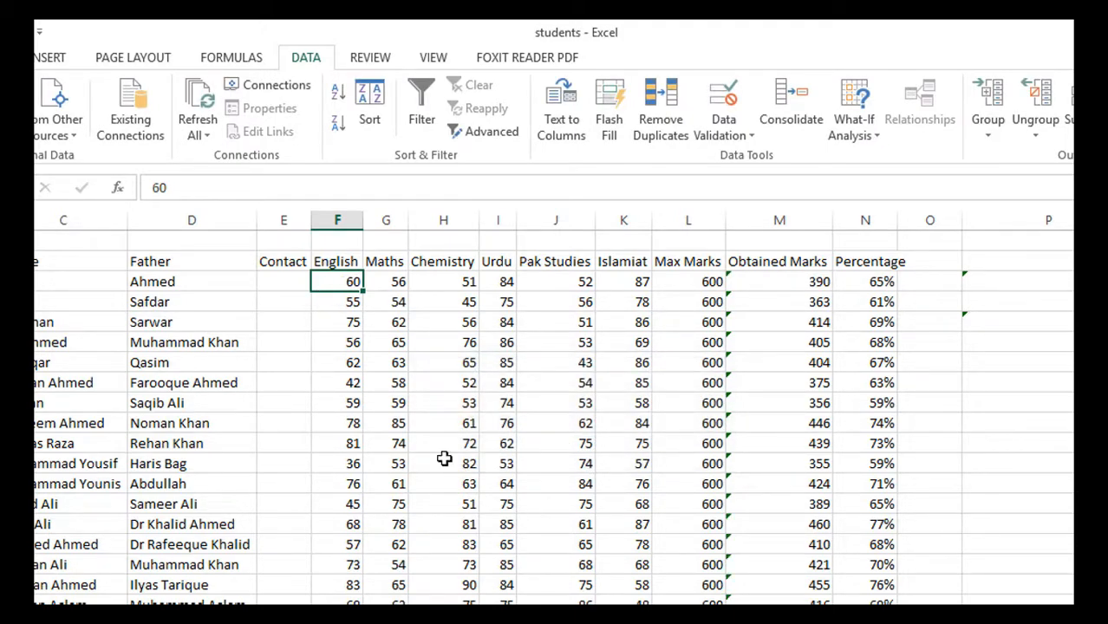
- Clear the custom error alert title and error message from the data validation of the first student's English mark
left_click(726, 103)
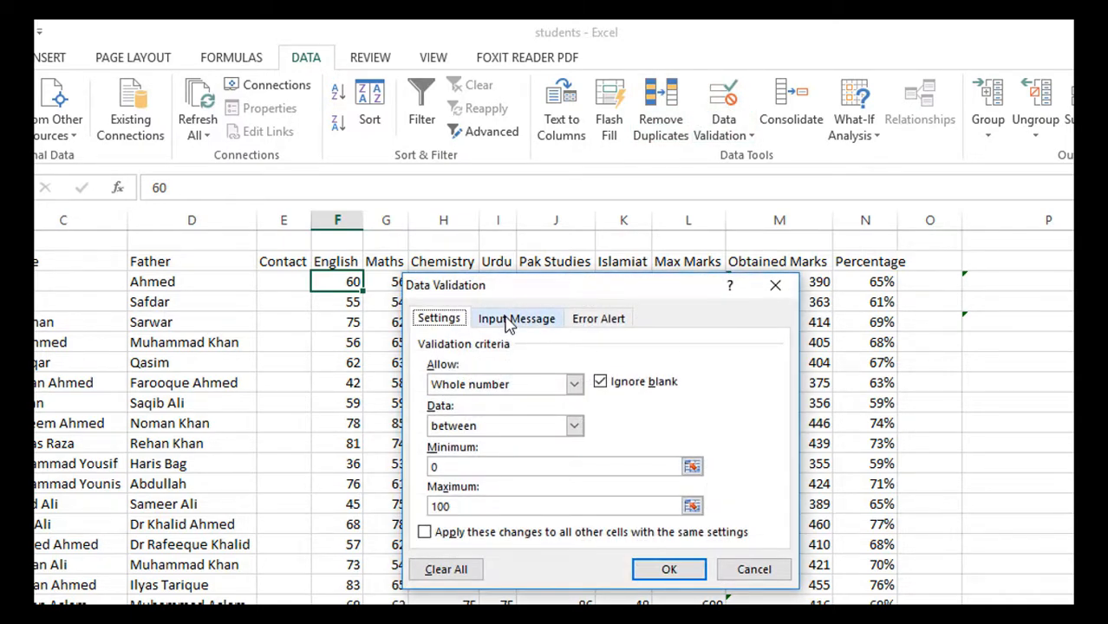
left_click(512, 318)
left_click(597, 319)
left_click_drag(668, 409, 552, 412)
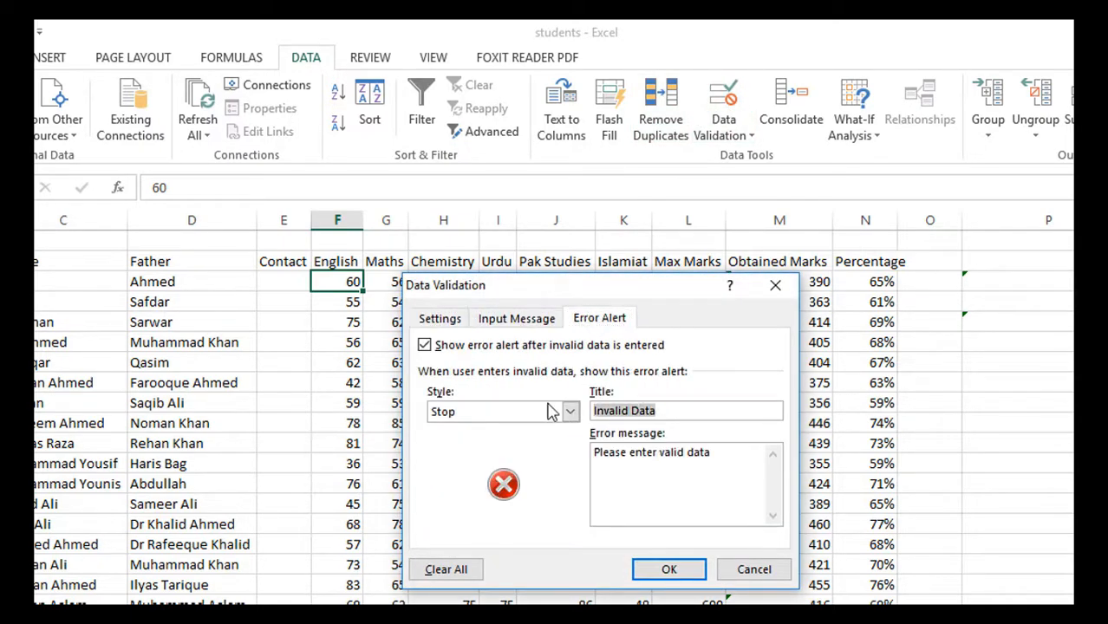
key("BackSpace")
left_click_drag(717, 452, 587, 461)
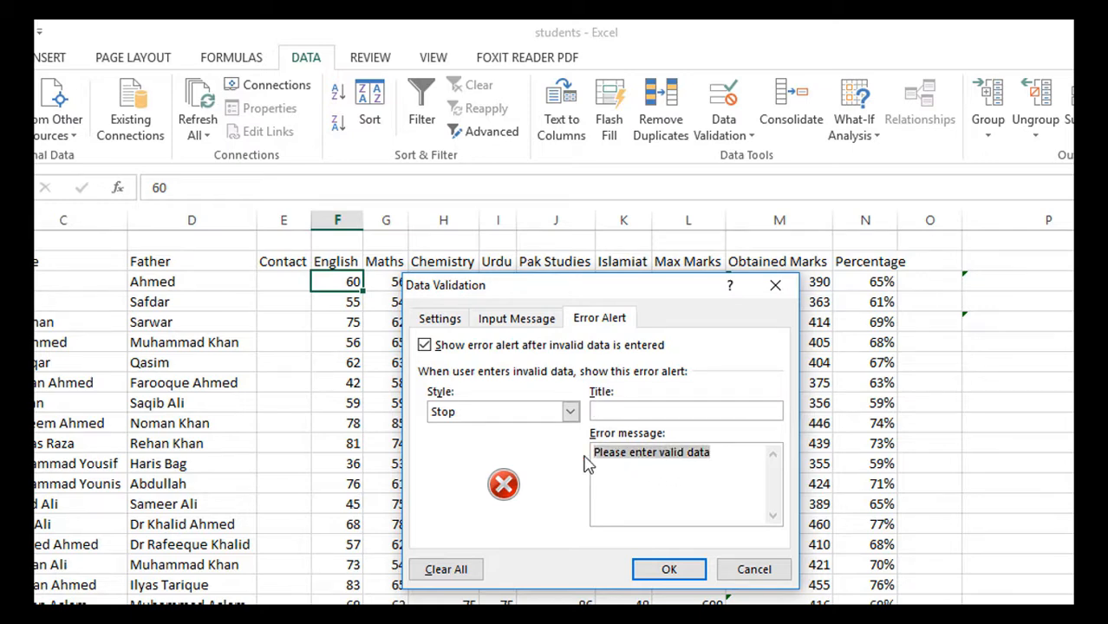
key("BackSpace")
left_click(669, 569)
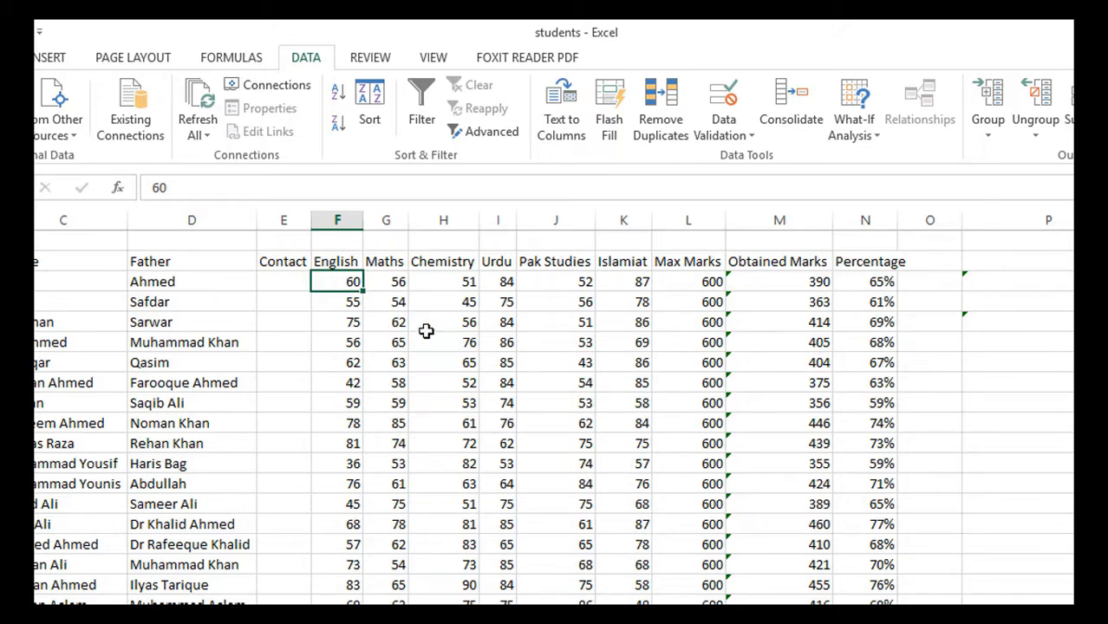
- Test the lower limit of the first student's English mark with 0 and -1, cancelling the -1 entry
type("0")
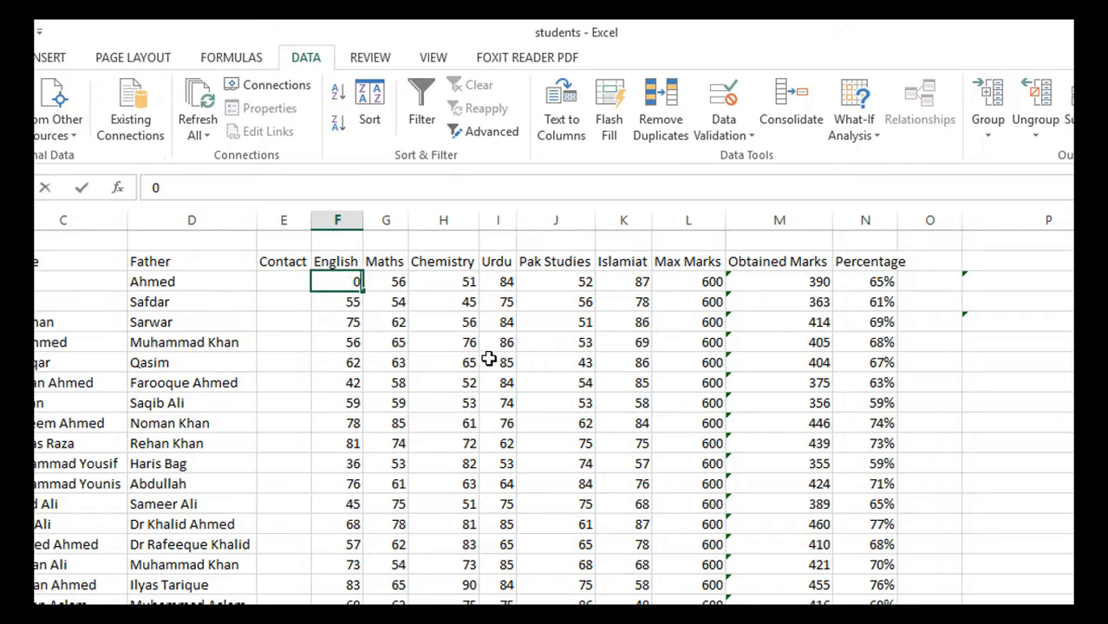
key("Return")
left_click(345, 284)
type("-1")
key("Return")
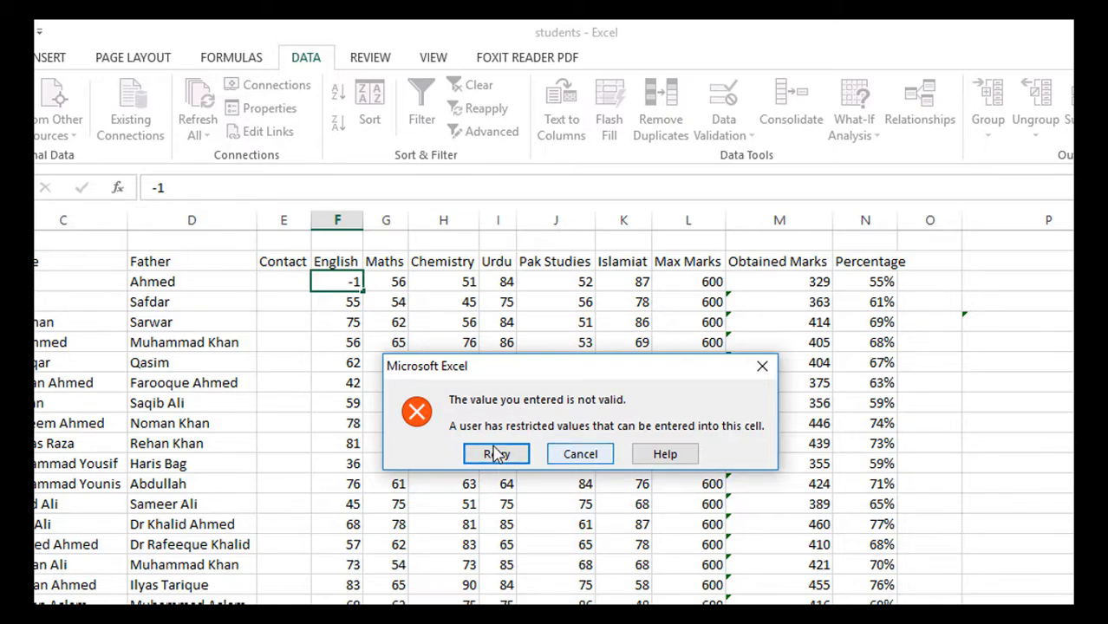
left_click(580, 453)
- Set the first student's English mark to 100
type("1")
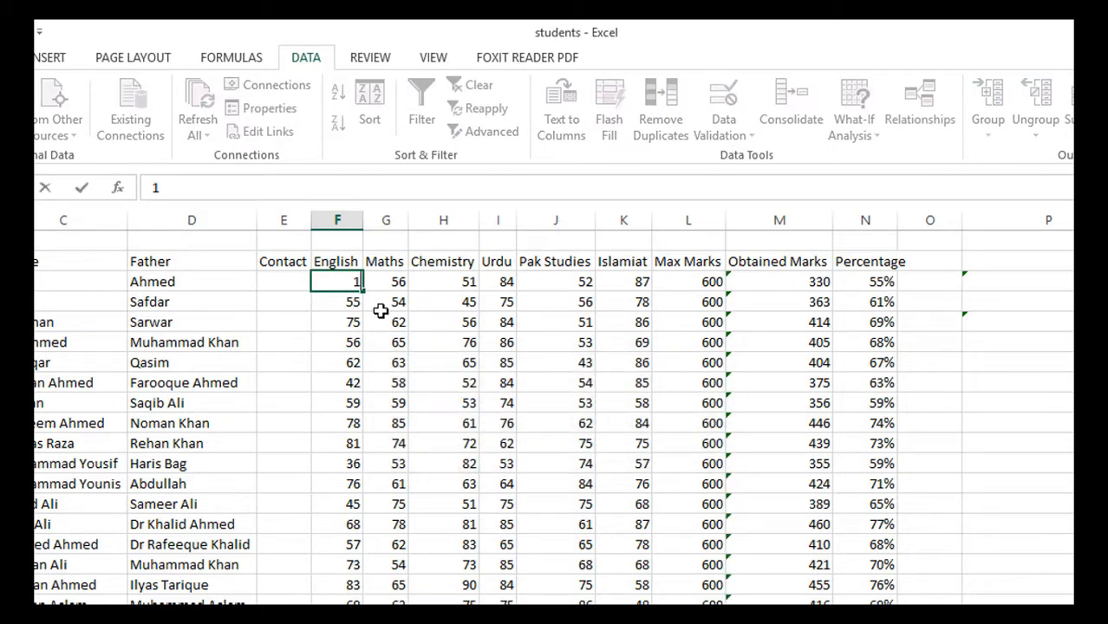
type("00")
key("Return")
- Try to enter 102 as the first student's English mark and cancel the entry
left_click(344, 281)
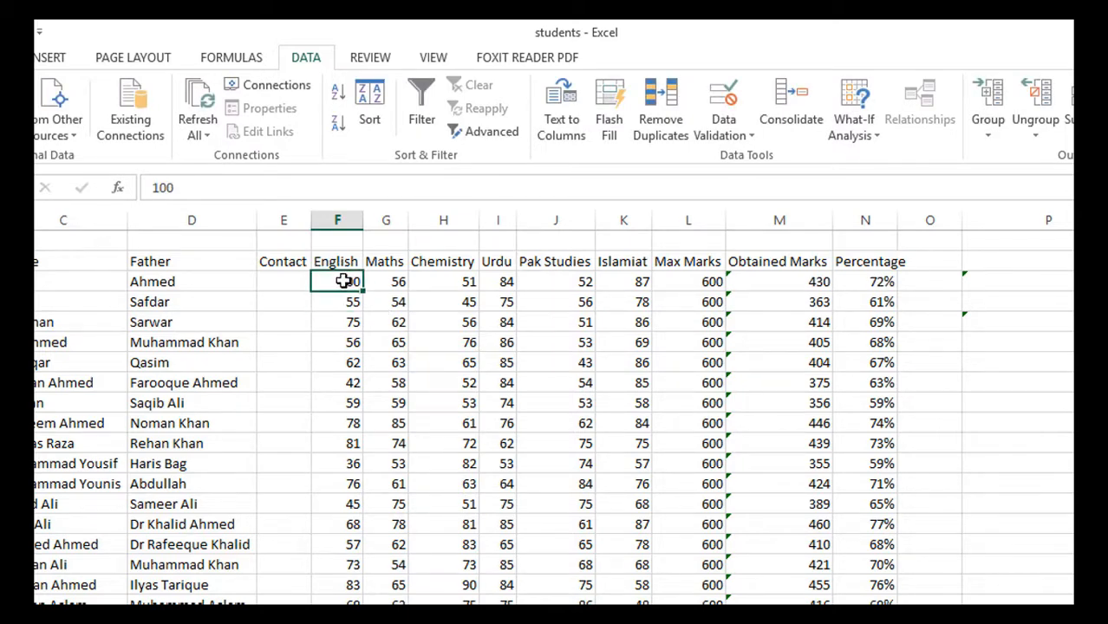
type("10")
key("Return")
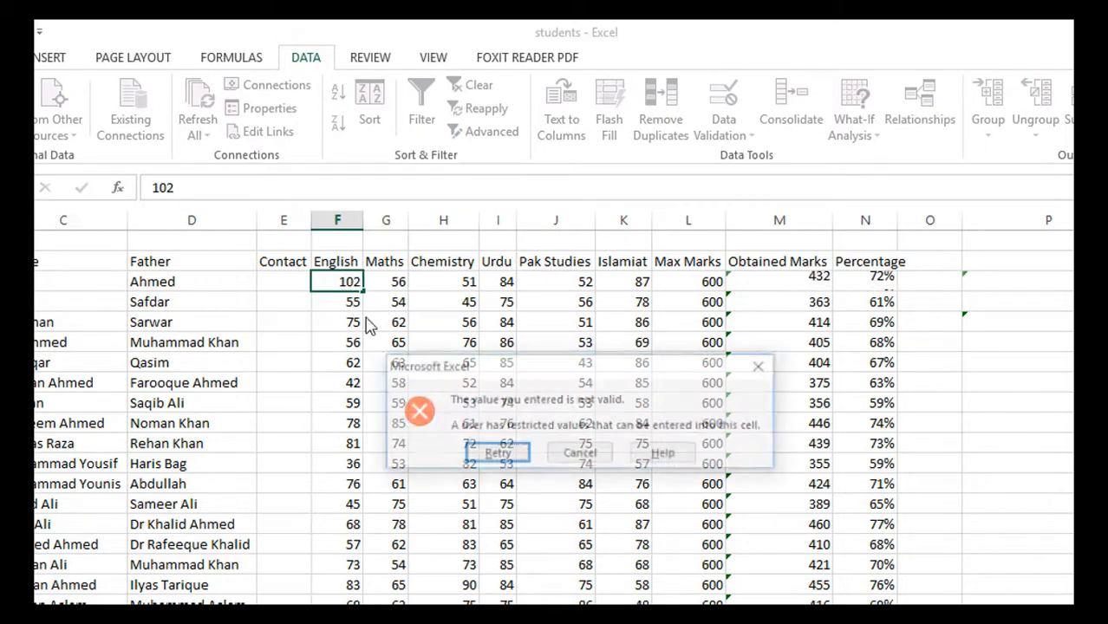
left_click(585, 457)
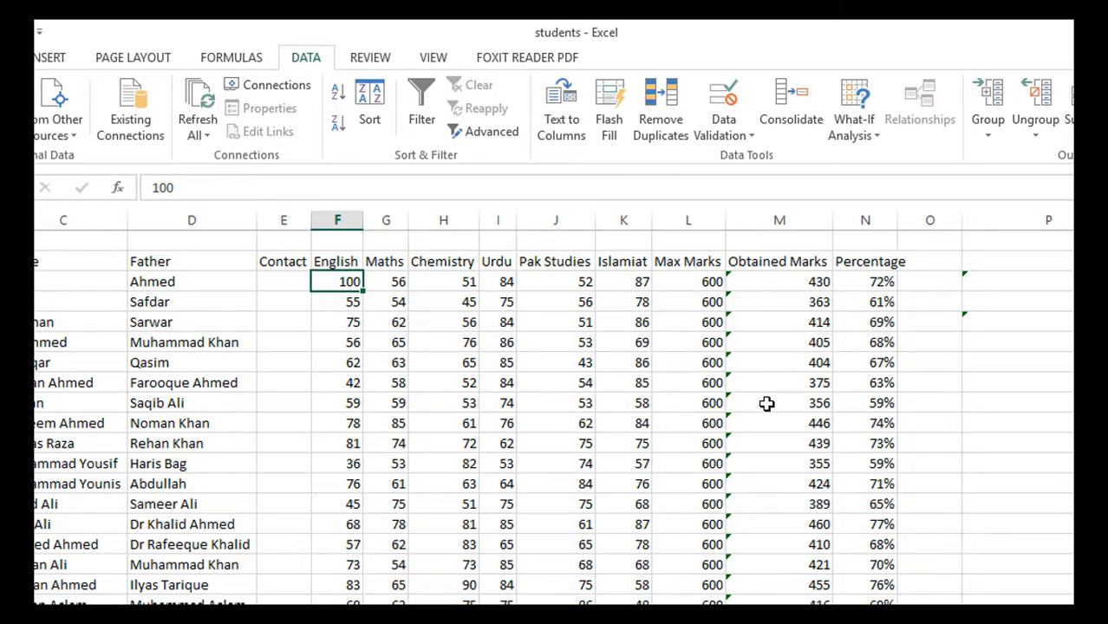
- Try to enter 101 as the first student's English mark, retry with 120, and cancel the entry
type("1")
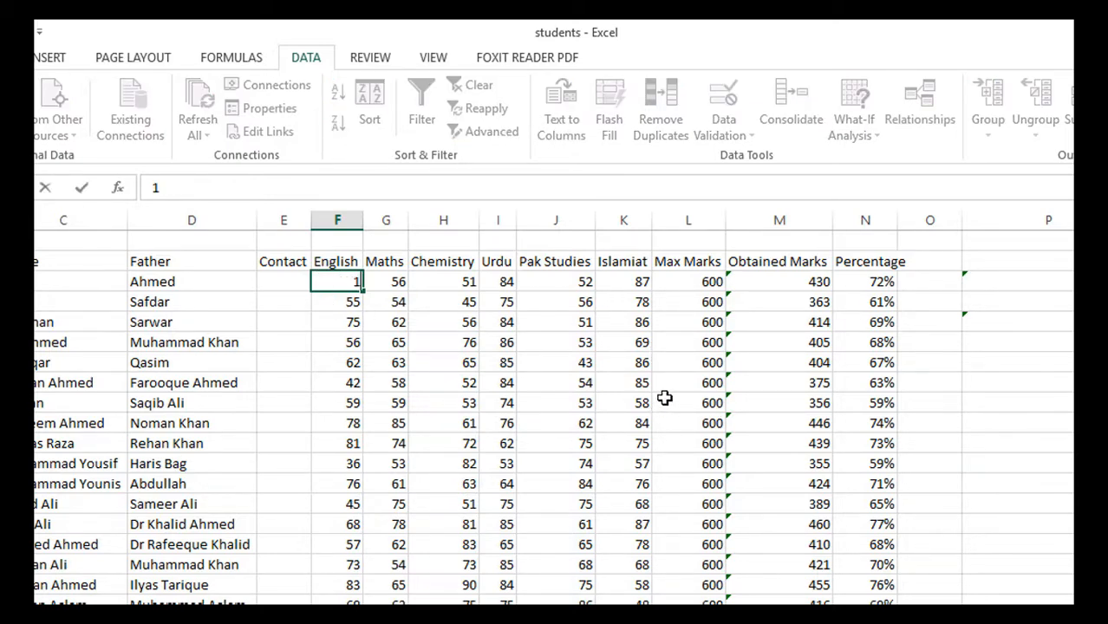
key("Return")
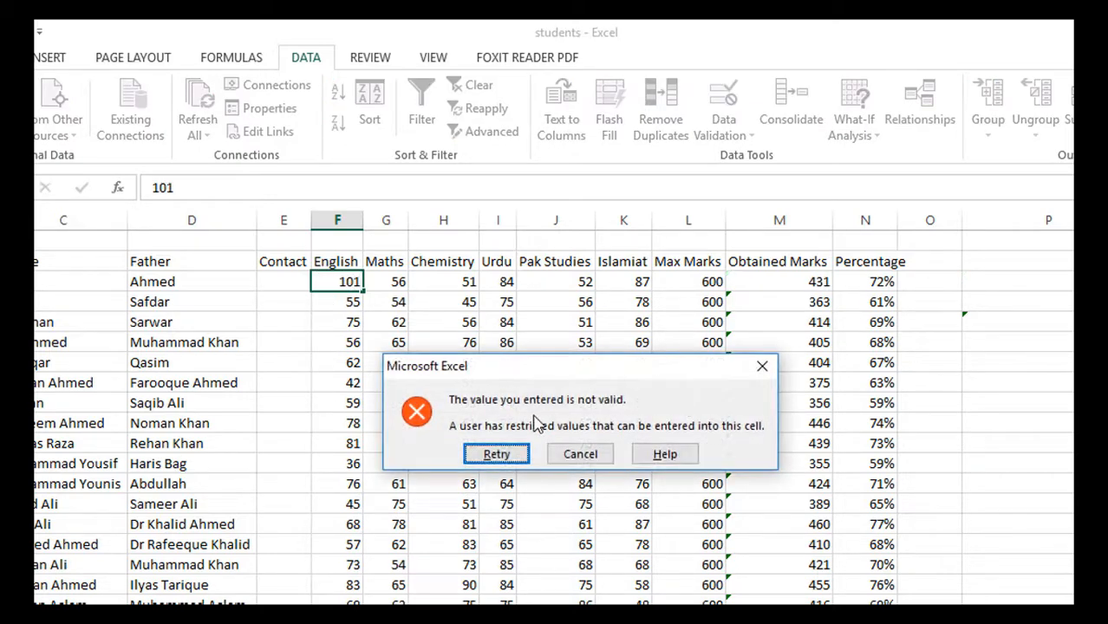
left_click_drag(568, 376, 734, 364)
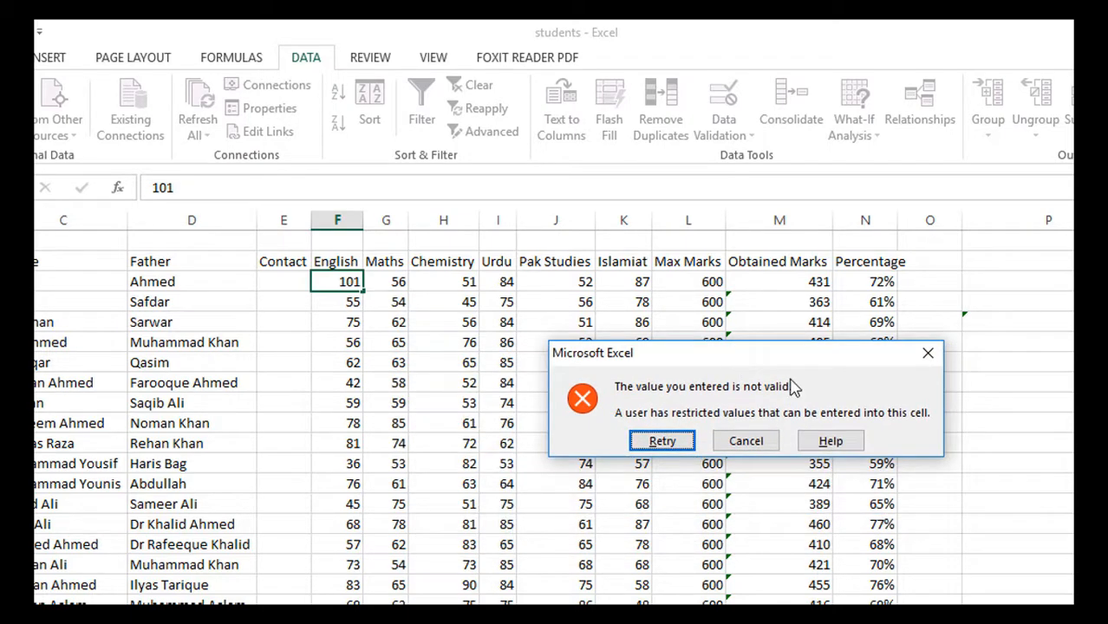
left_click_drag(830, 368, 652, 355)
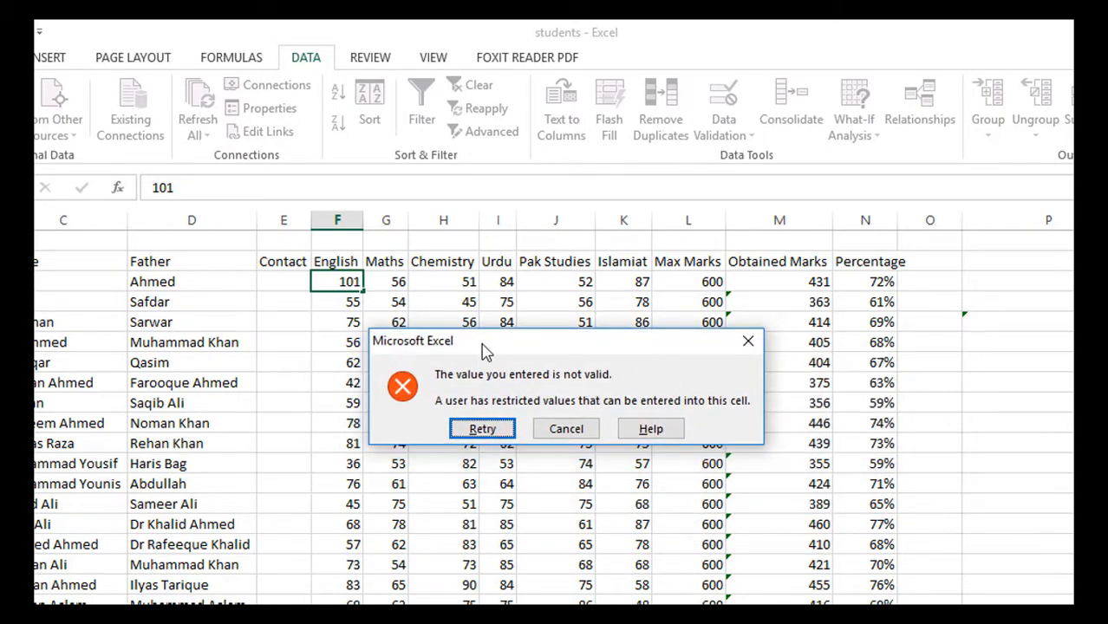
left_click_drag(497, 340, 500, 320)
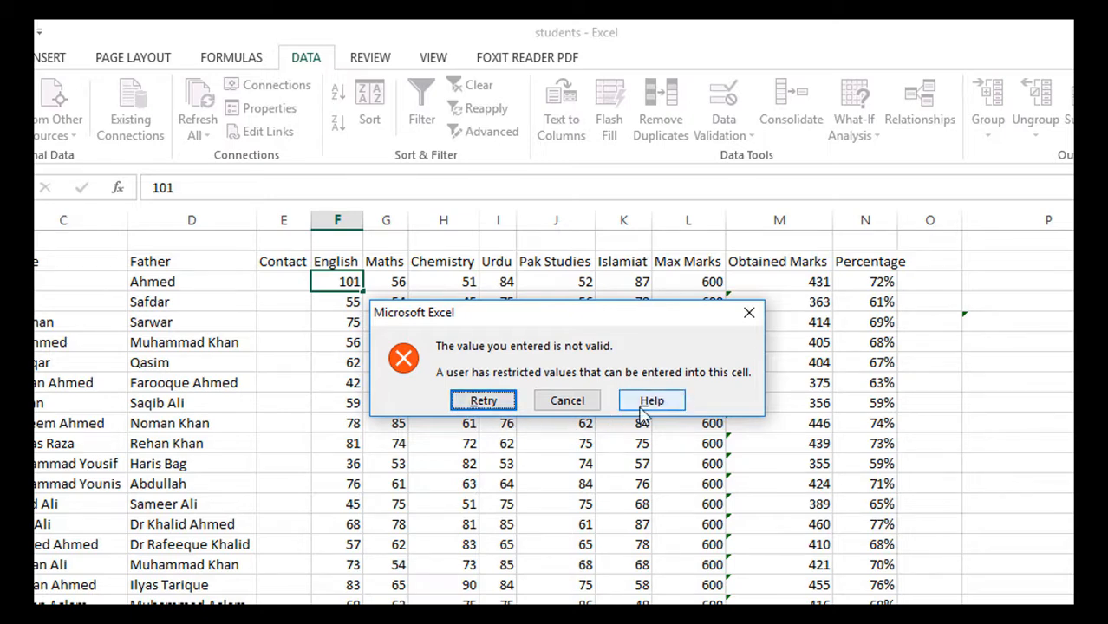
left_click(486, 403)
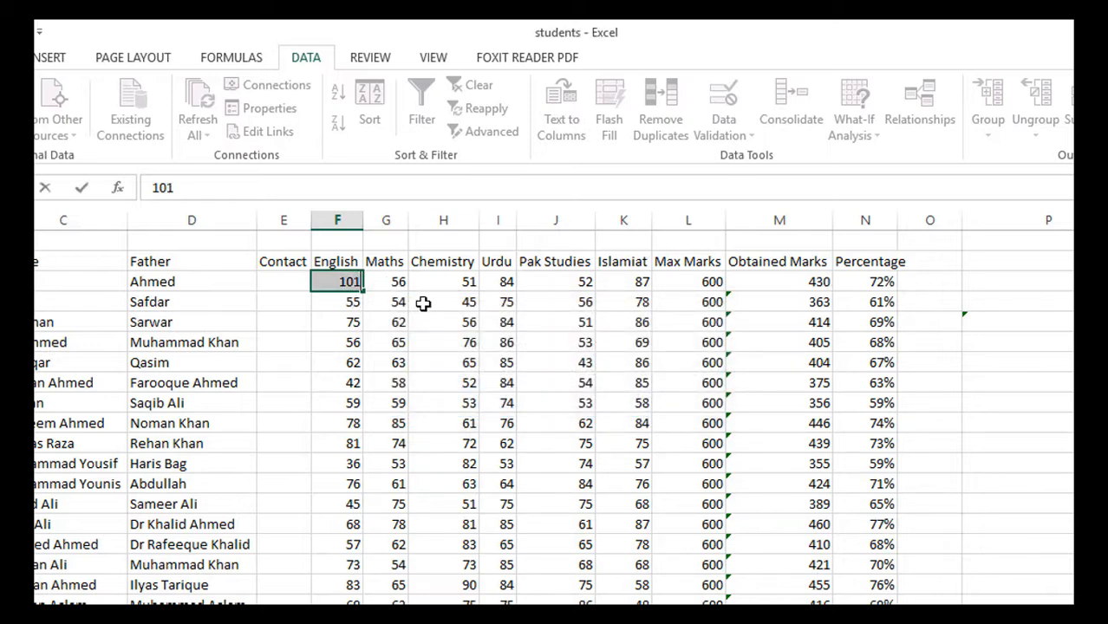
key("BackSpace")
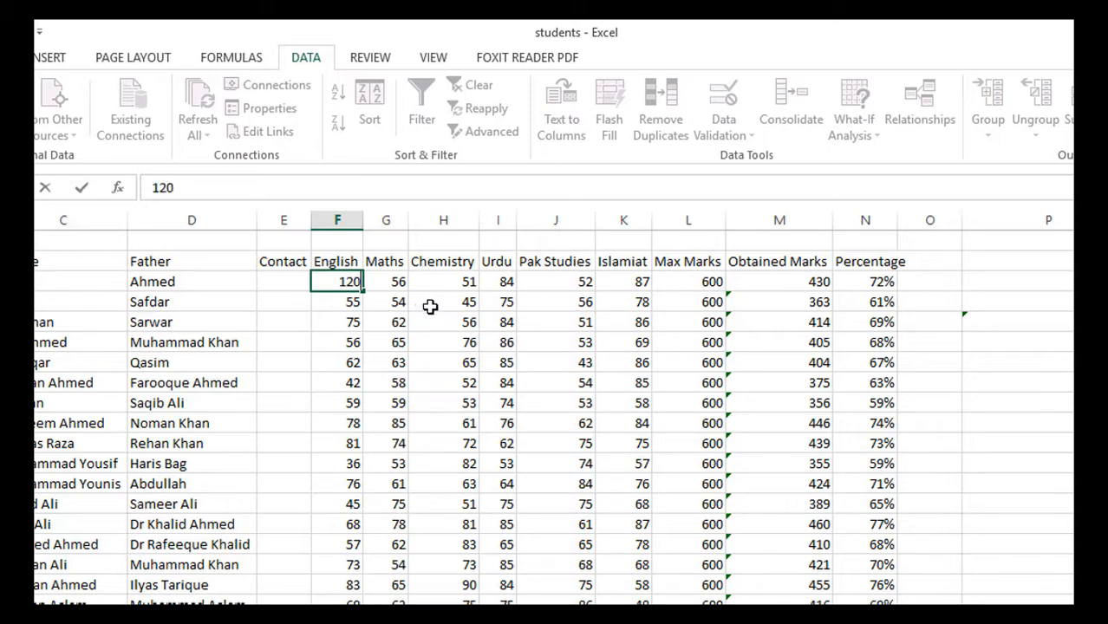
key("Return")
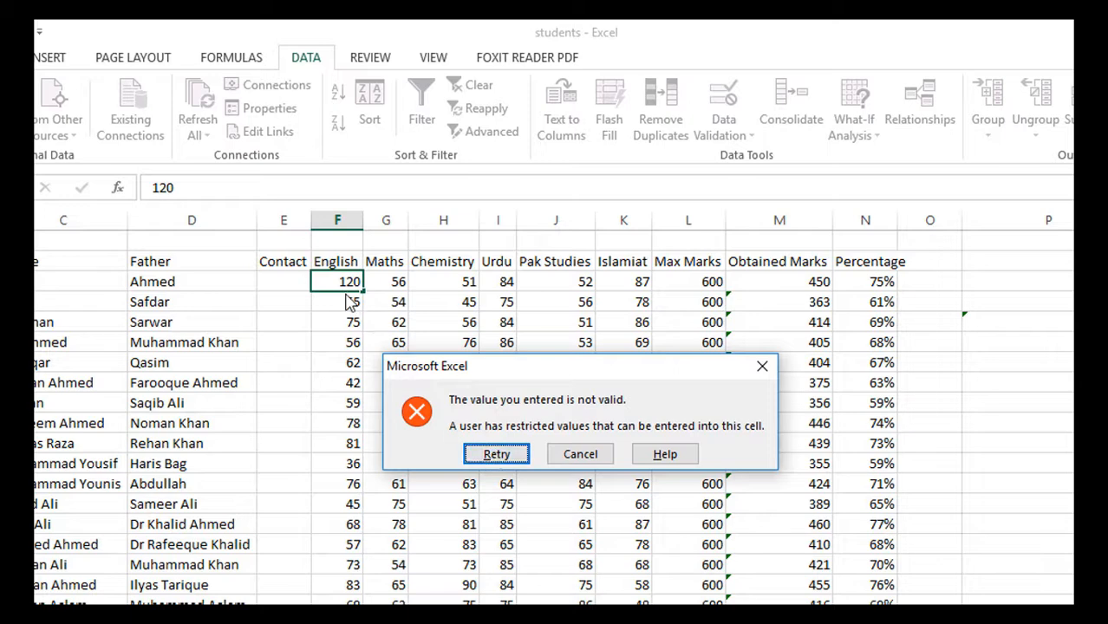
left_click(583, 455)
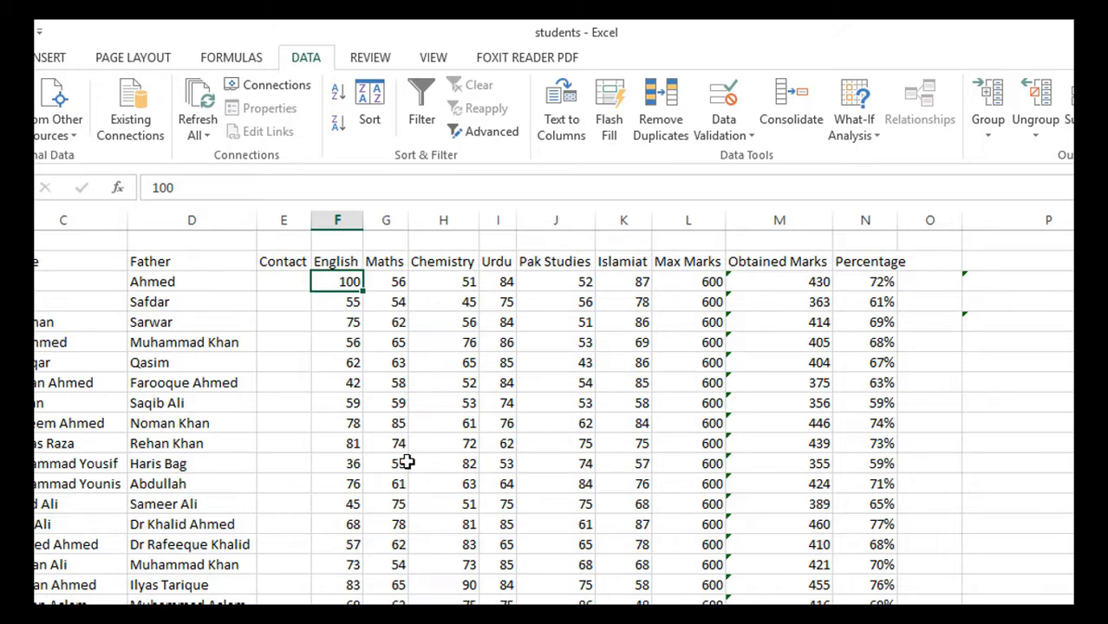
- Try to enter 200 as the first student's English mark and cancel the entry
type("200")
key("Return")
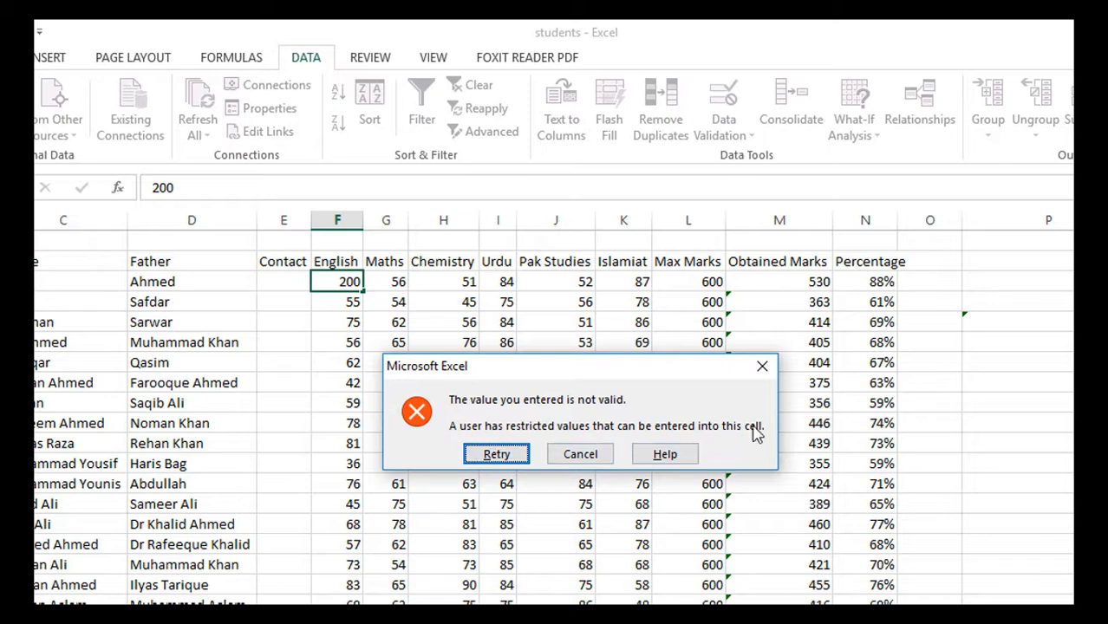
left_click(580, 454)
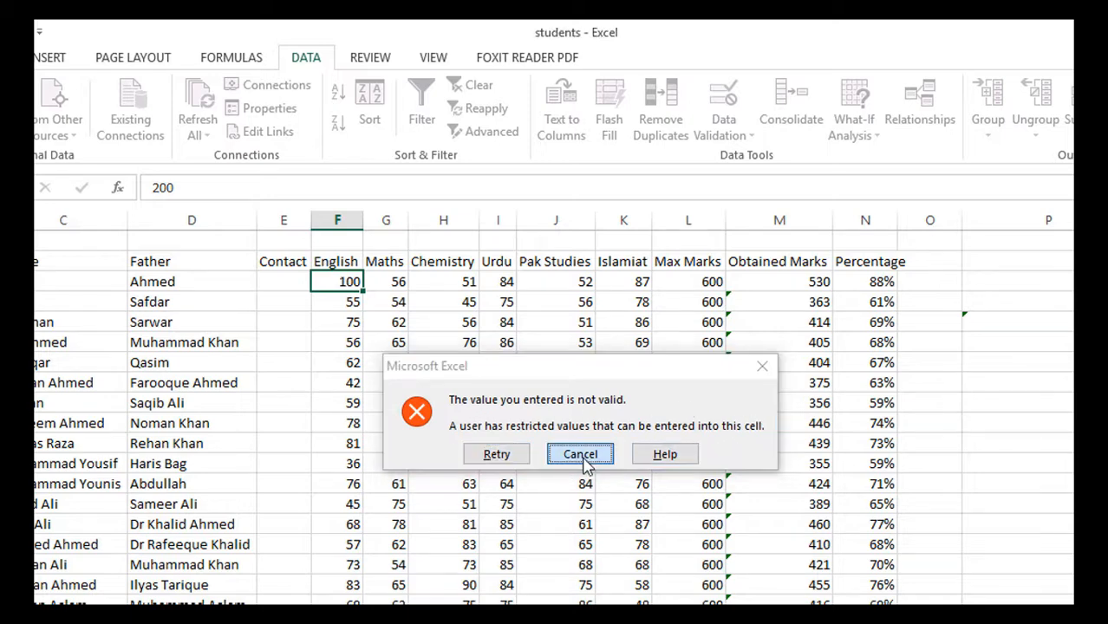
- Give the mark's validation error alert the title "Invalid Data" and the message "Please insert valid data range 0 to 100"
left_click(721, 117)
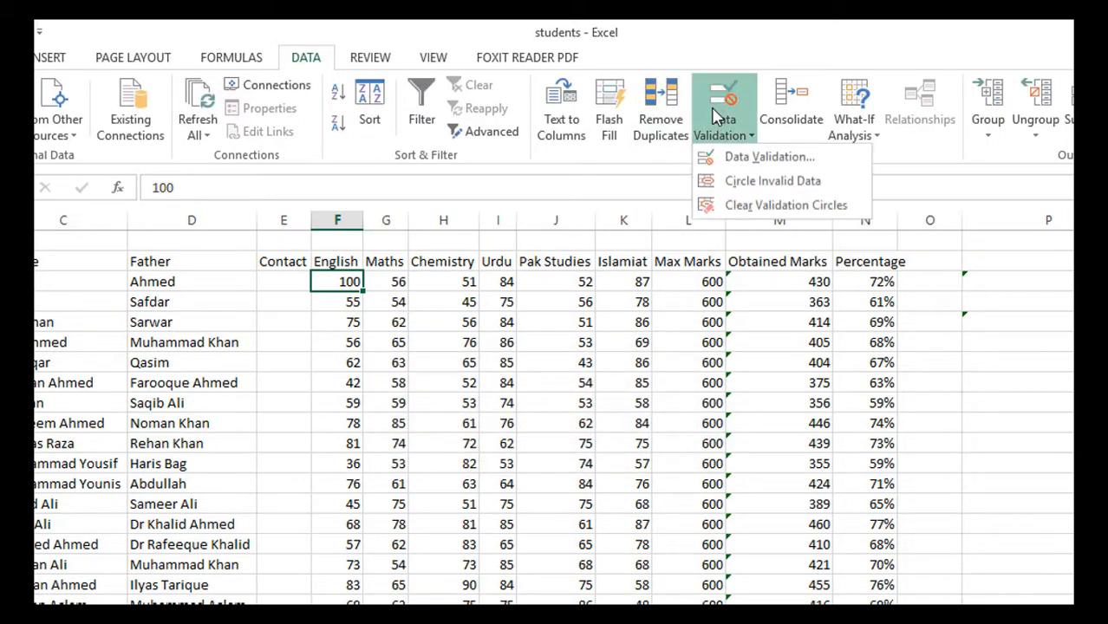
left_click(751, 165)
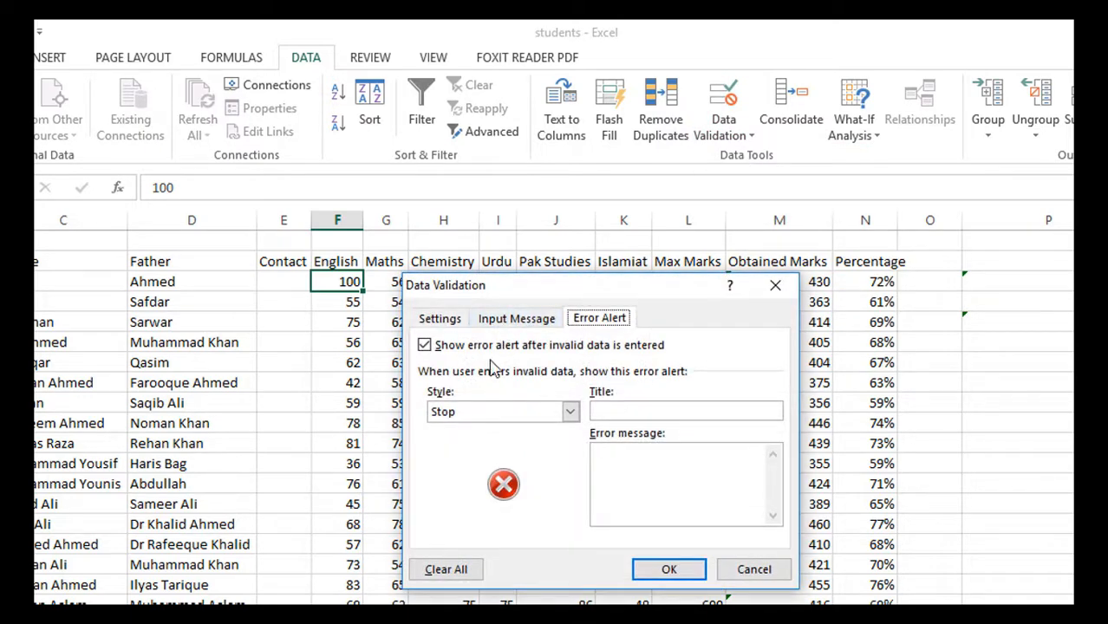
left_click(432, 320)
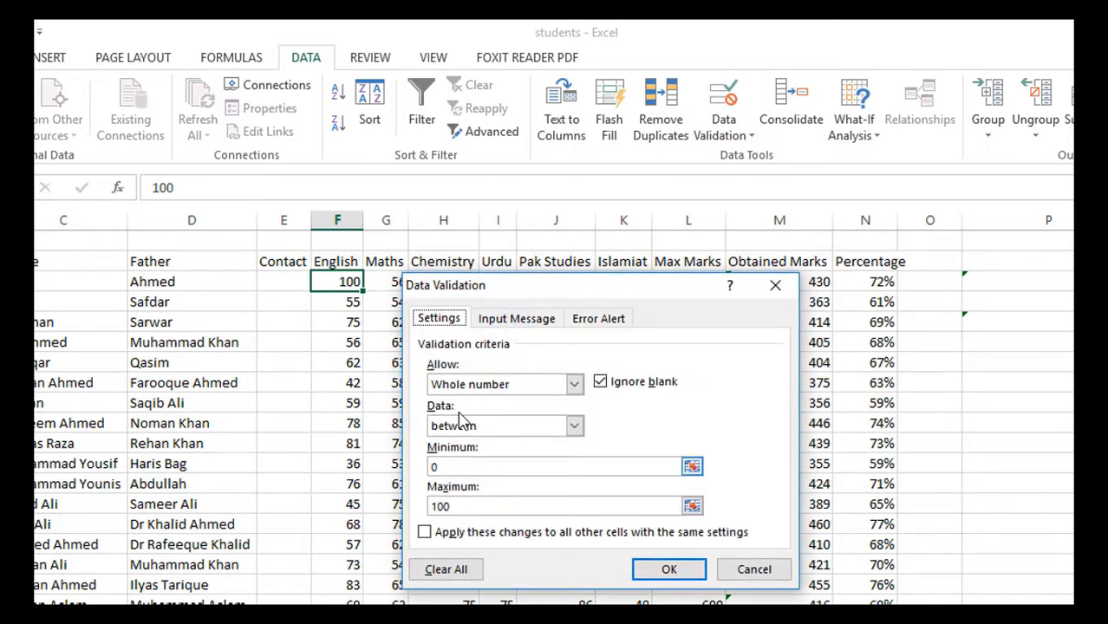
left_click(601, 322)
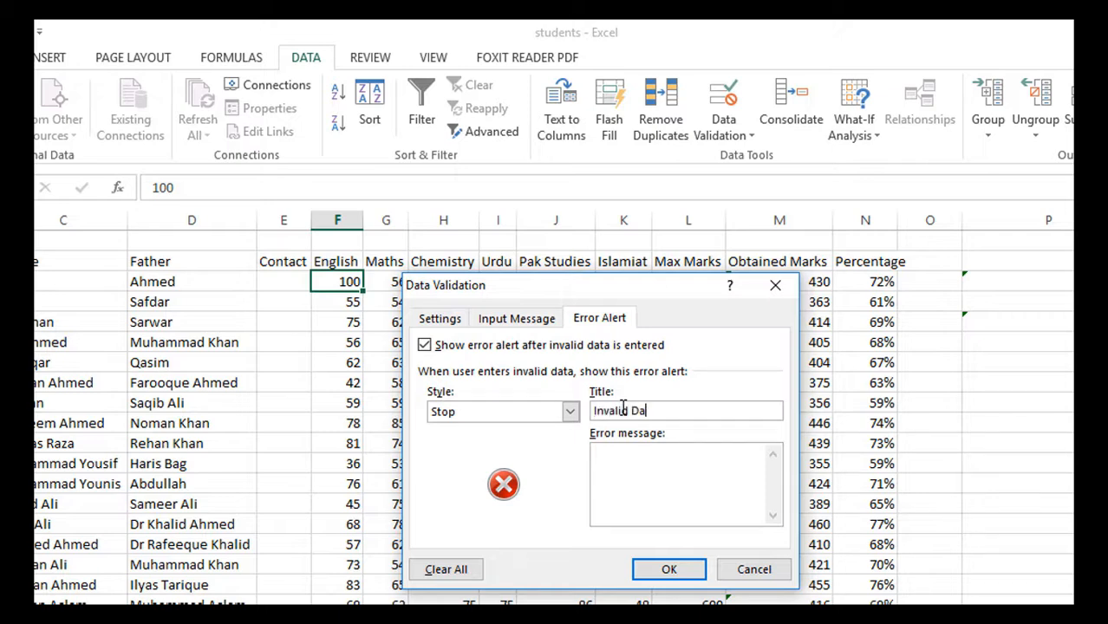
left_click(626, 467)
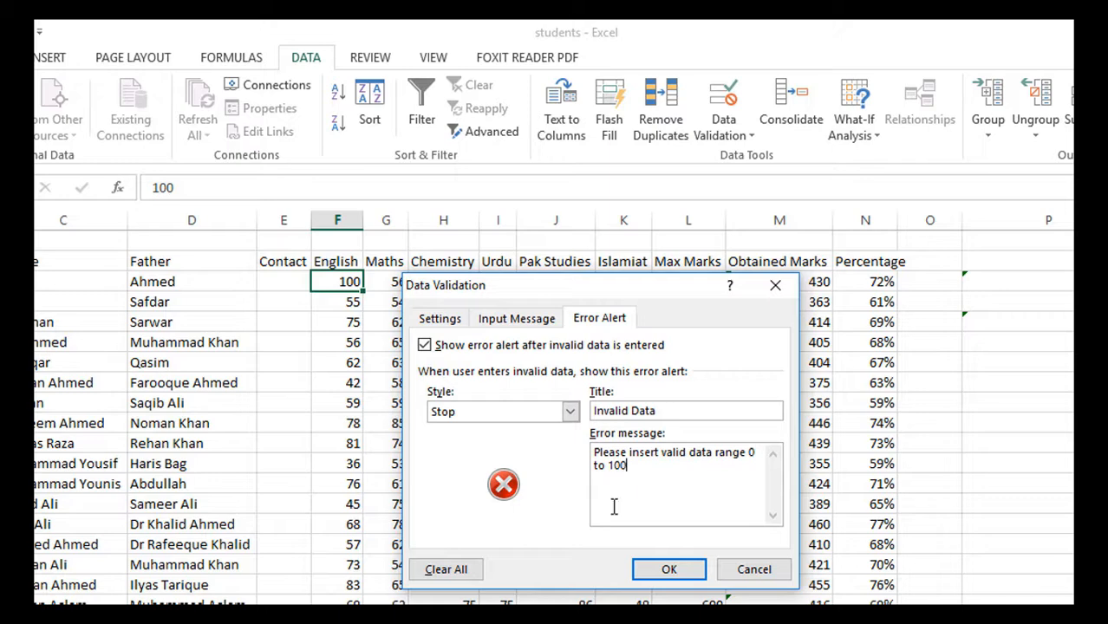
left_click(668, 570)
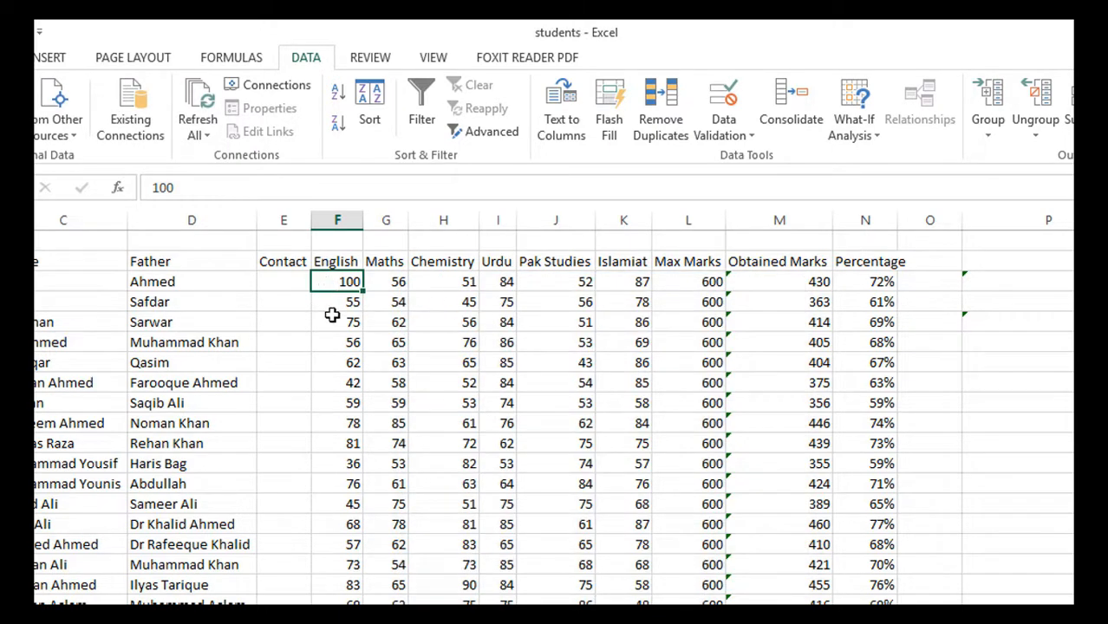
- Test the custom error alert by entering 102 as the first student's English mark, cancelling the entry
type("1")
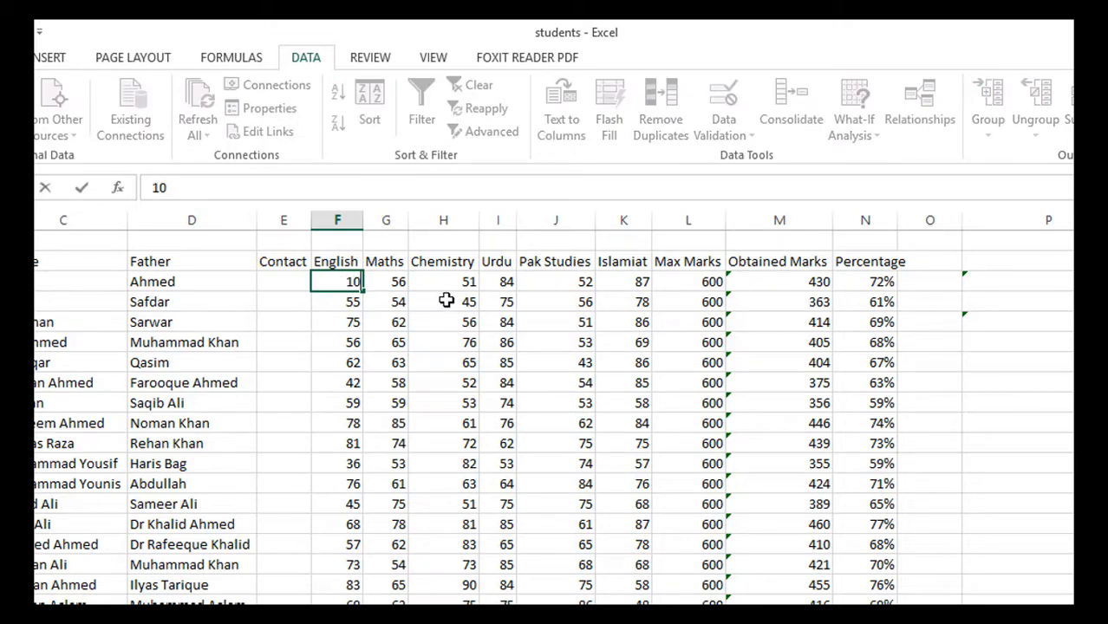
key("Return")
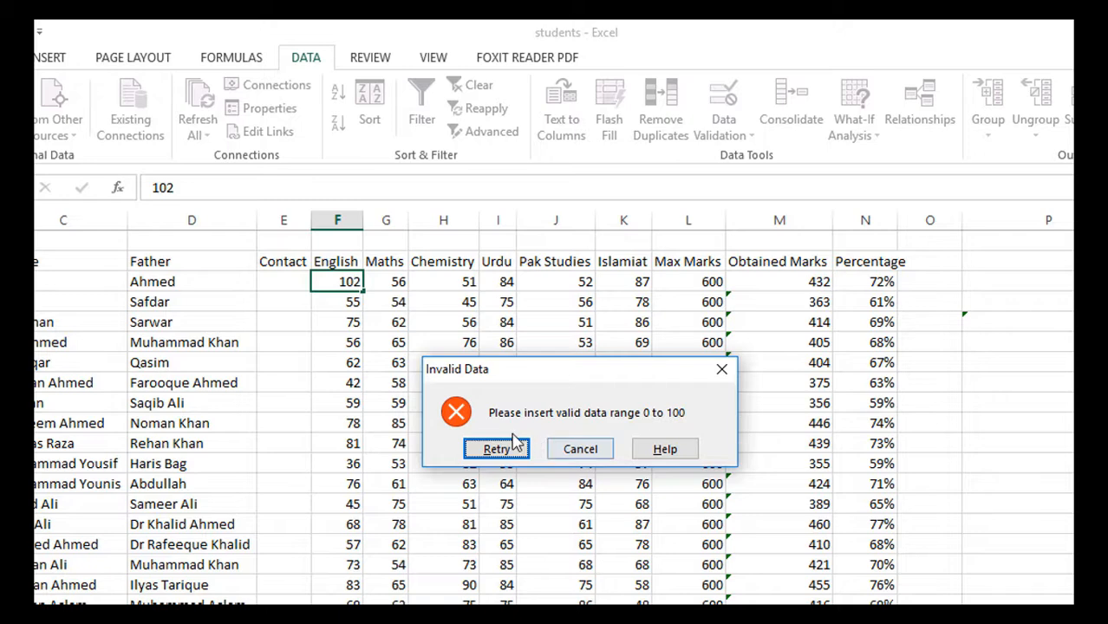
left_click(595, 456)
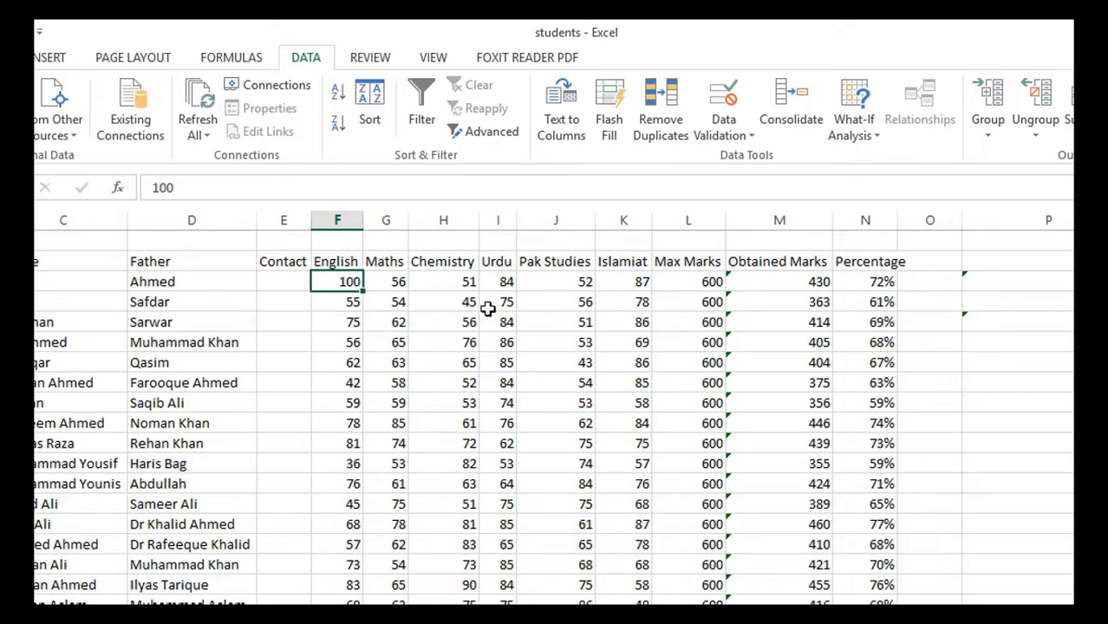
- Change the error alert style to Warning in the data validation of the first student's English mark
left_click(399, 282)
left_click(349, 280)
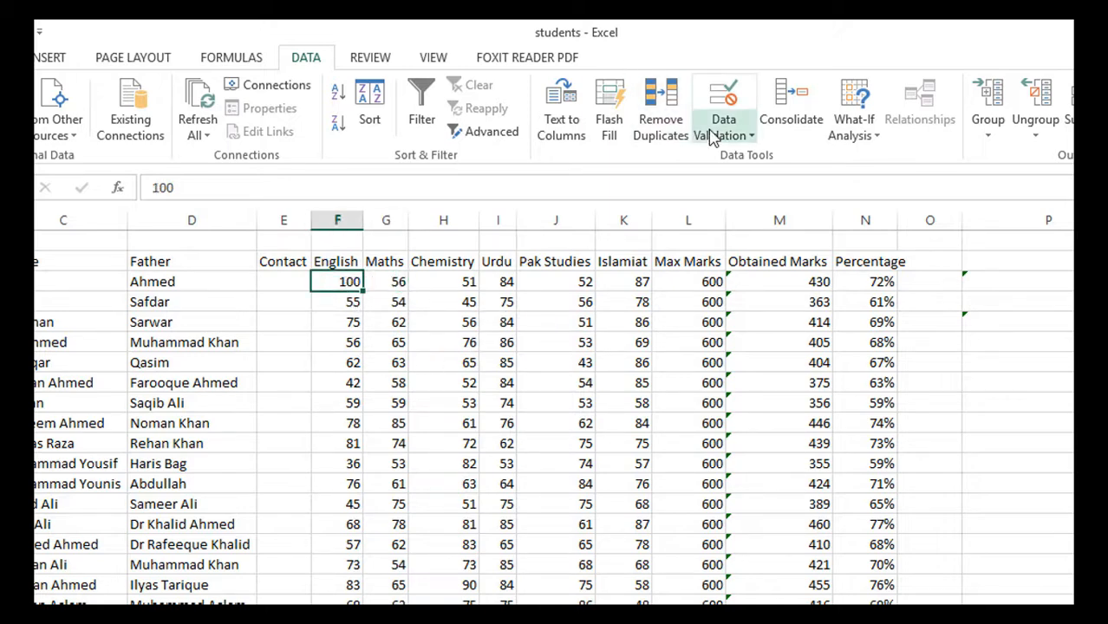
left_click(729, 100)
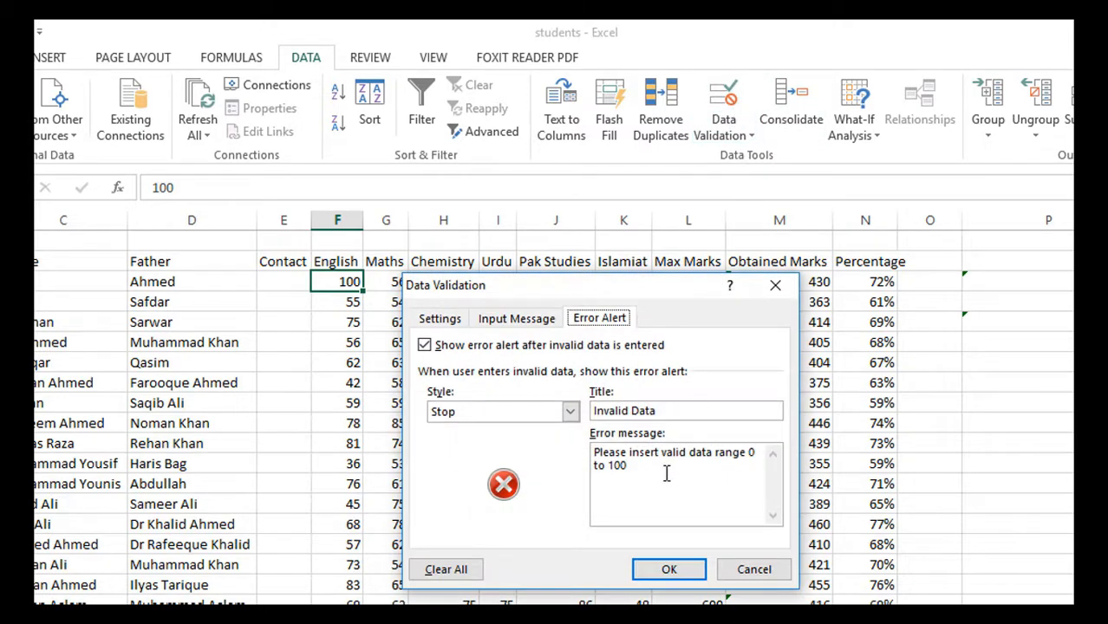
left_click(443, 322)
left_click(598, 319)
left_click(570, 413)
left_click(498, 444)
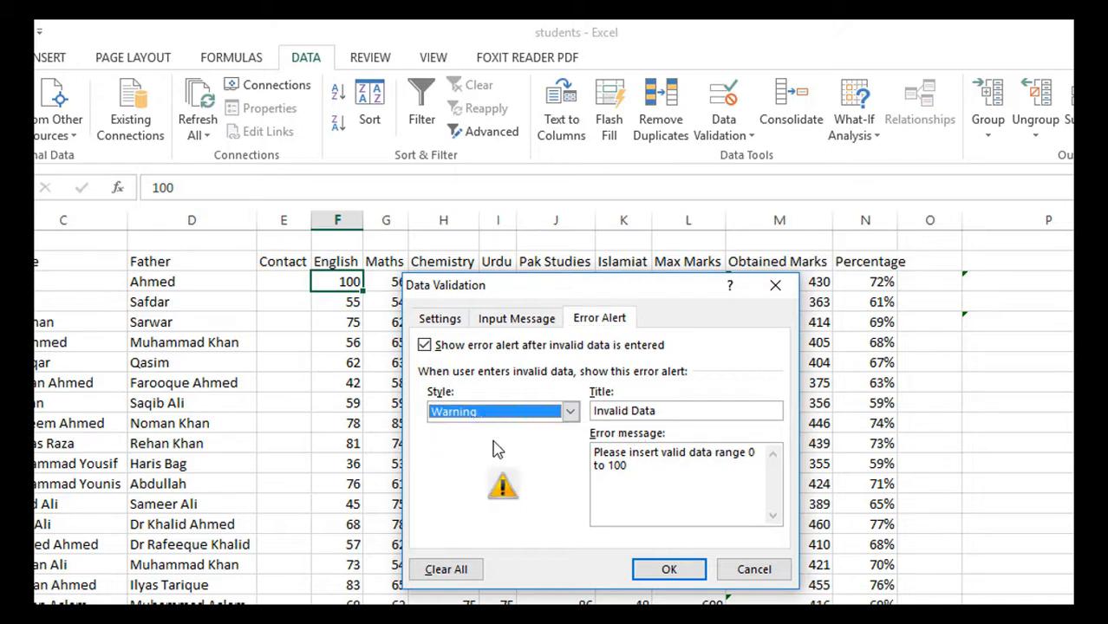
left_click(670, 571)
- Enter 102 as the first student's English mark and choose to continue despite the warning
type("1")
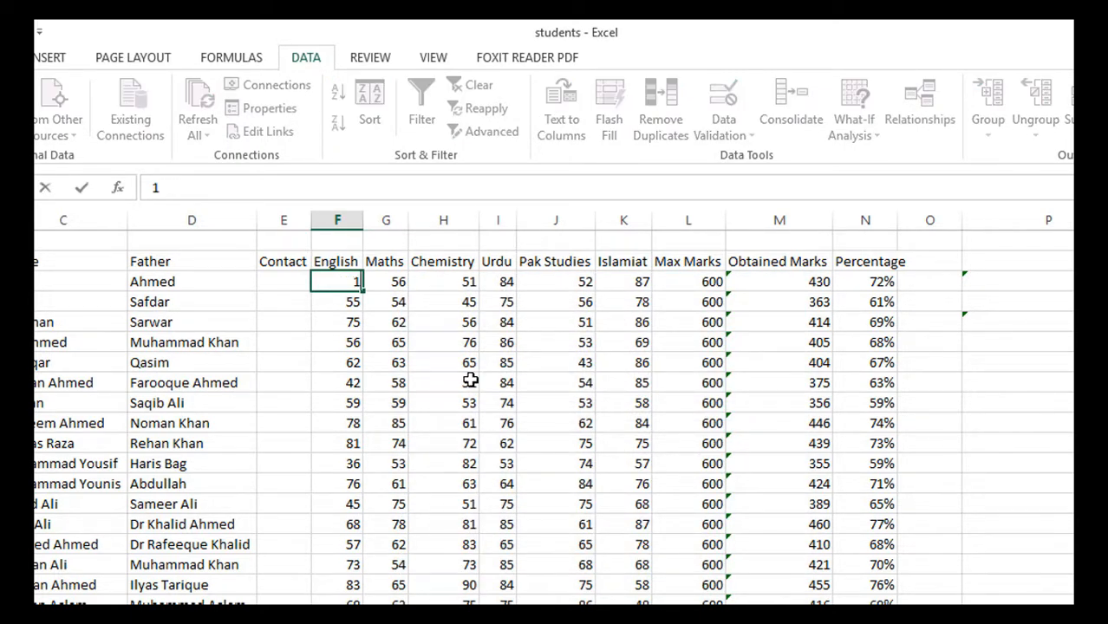
type("02")
key("Return")
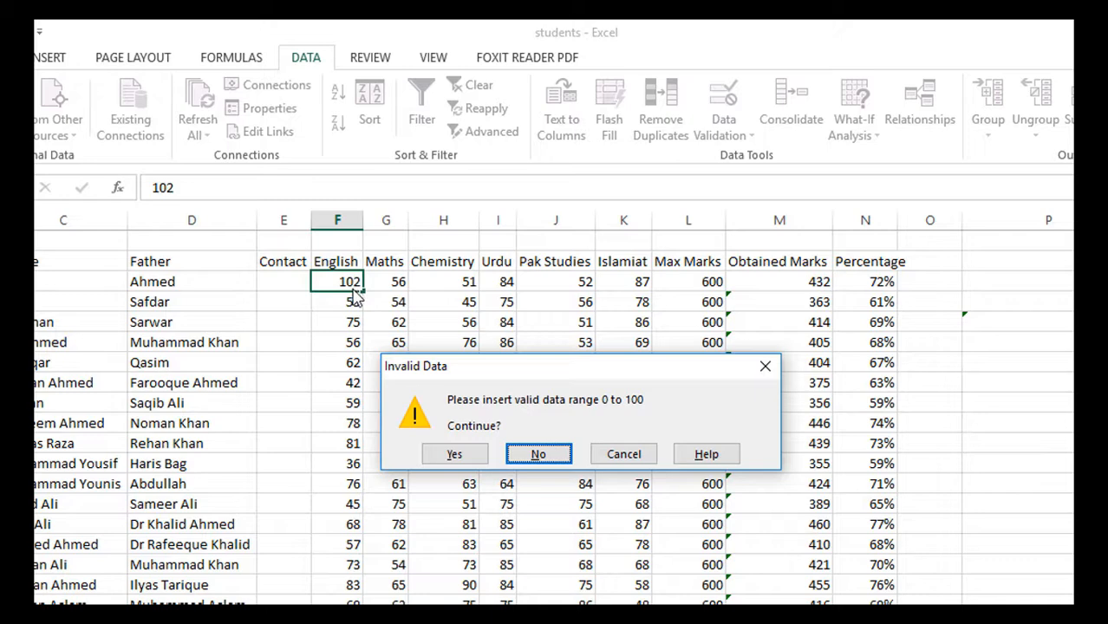
left_click(454, 454)
left_click(344, 282)
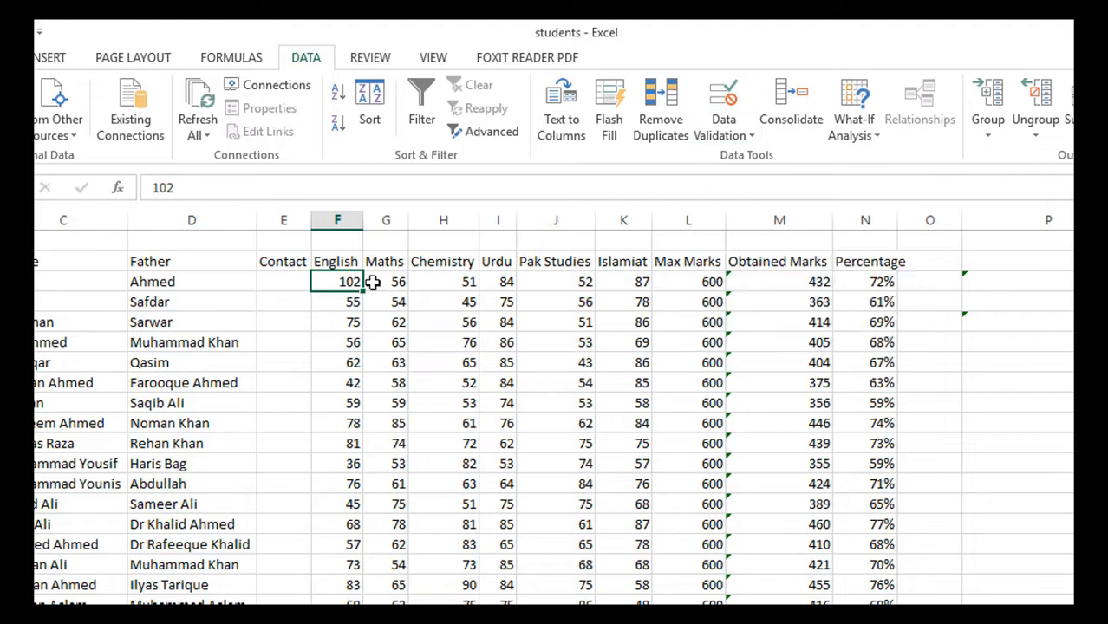
- Try 200 as the first student's English mark, decline to continue, and enter 103 instead, accepting the out-of-range value
type("200")
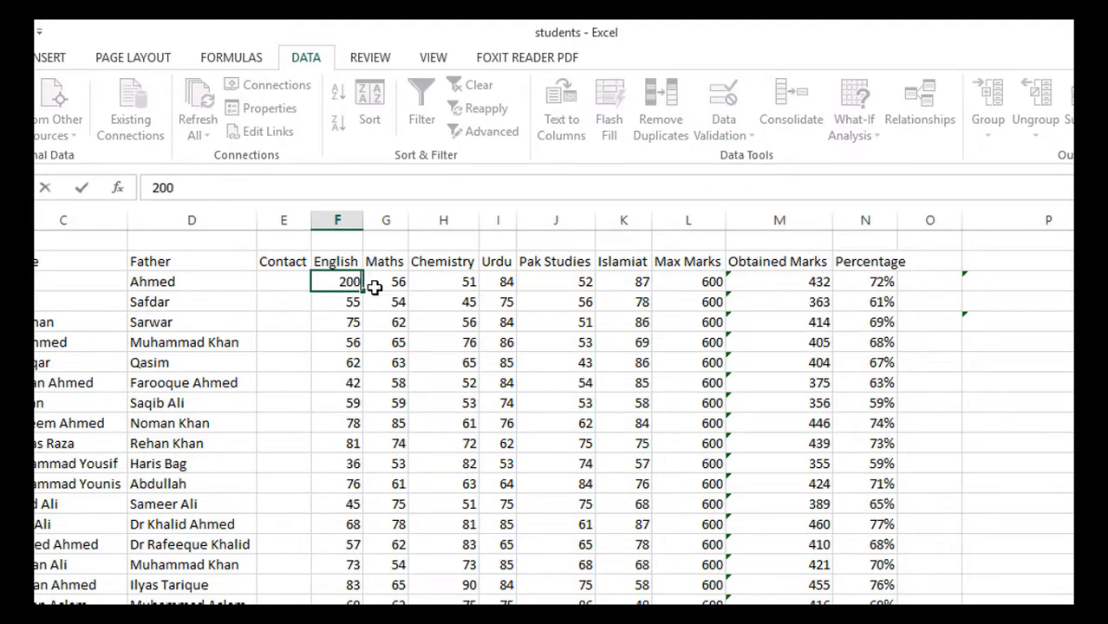
key("Return")
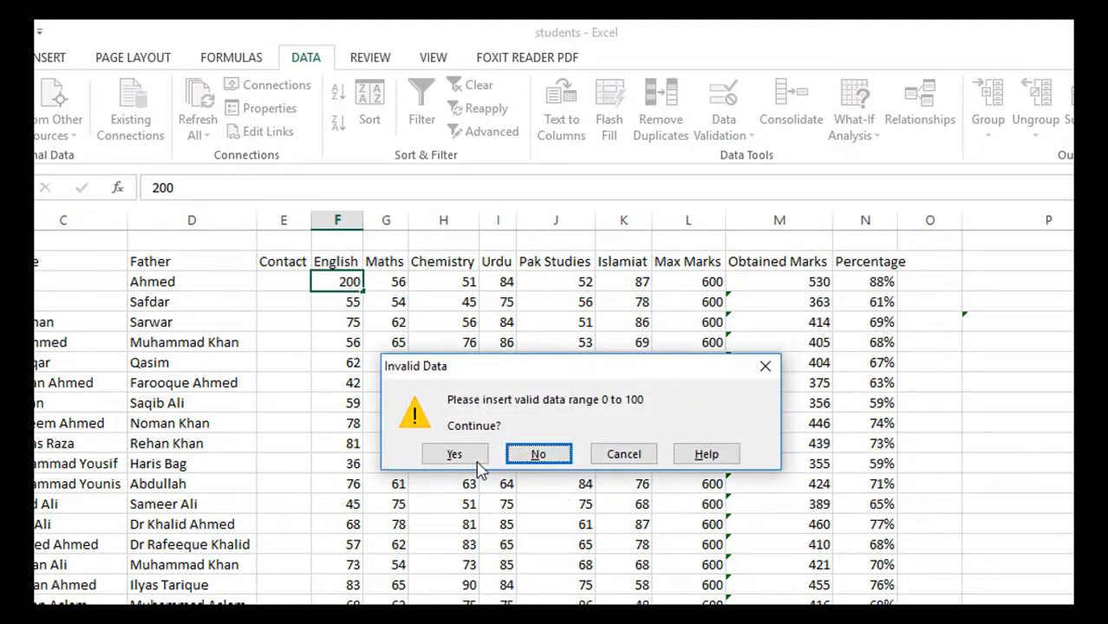
left_click(538, 454)
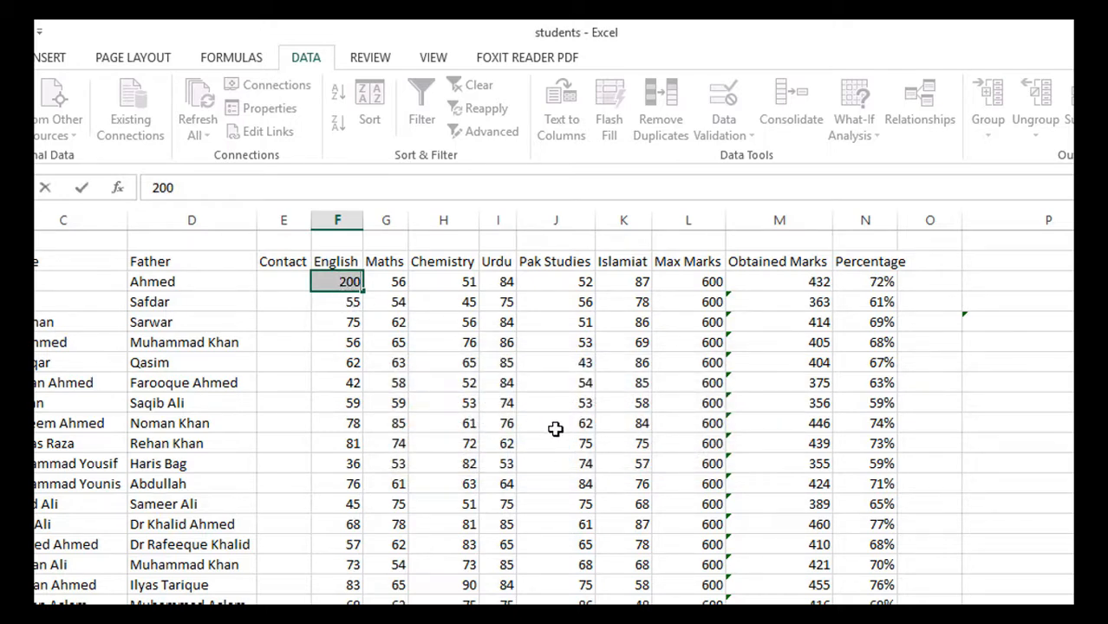
type("1")
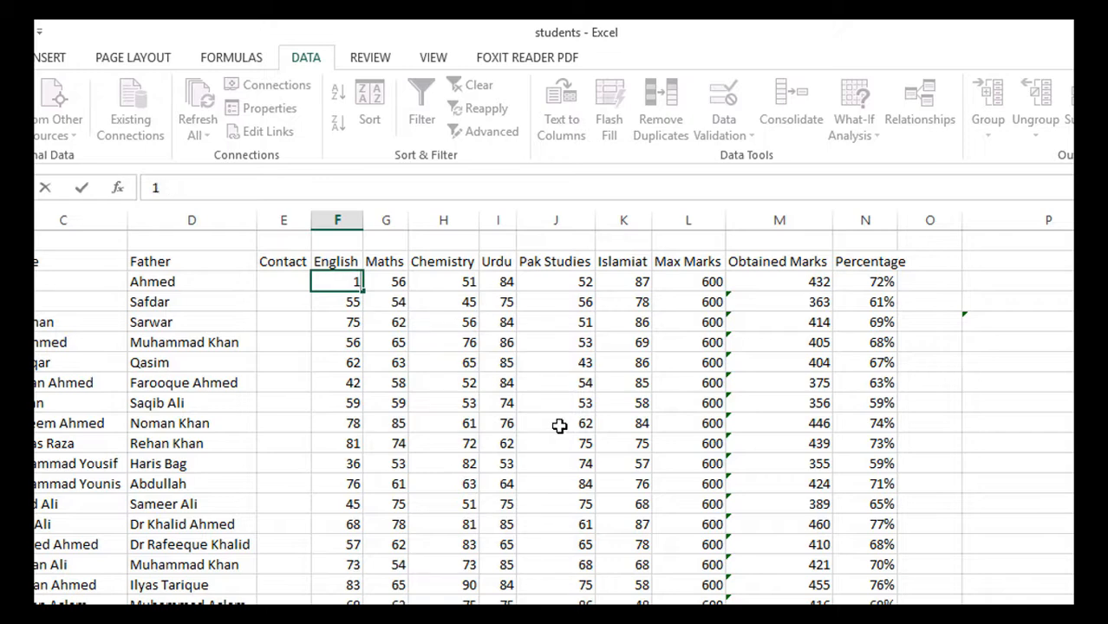
type("03")
key("Return")
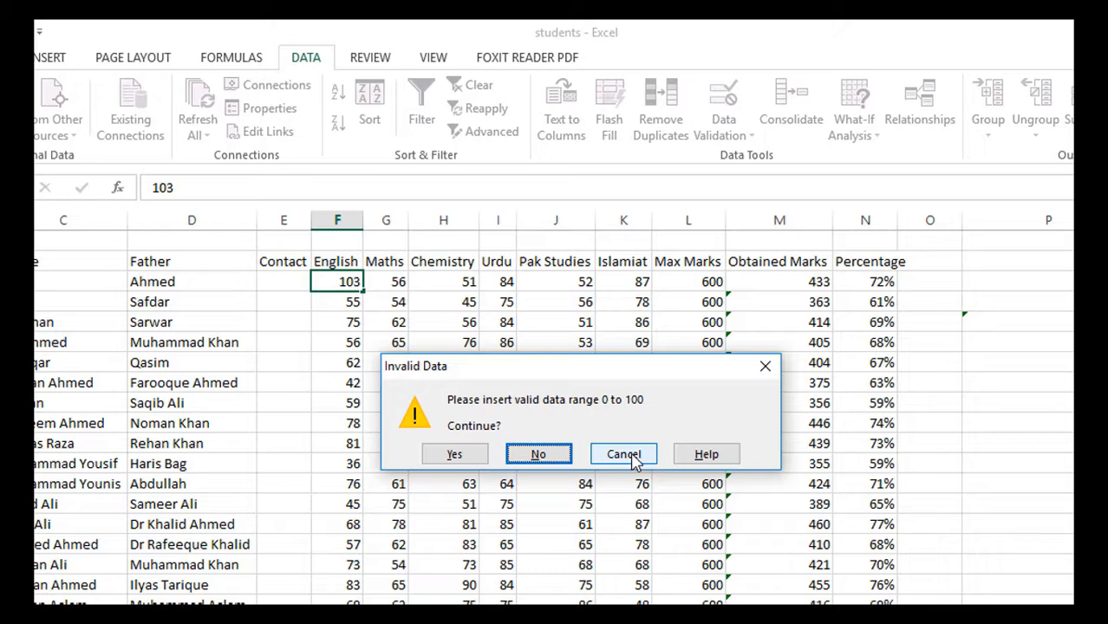
left_click(469, 461)
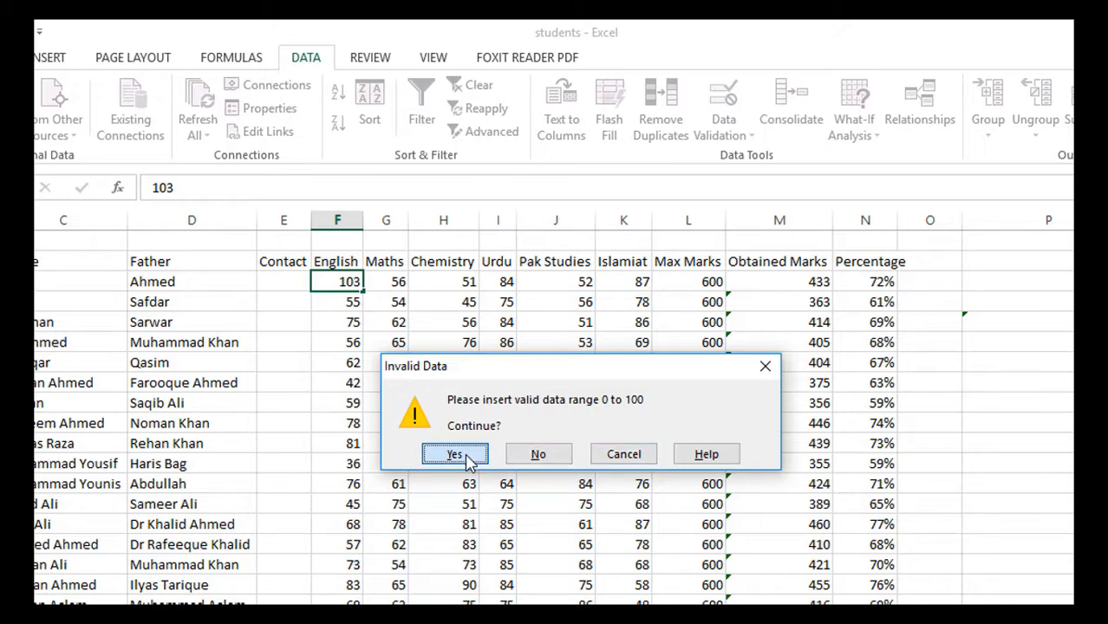
- Set the first student's English mark back to 100 and keep its cell selected
left_click(345, 282)
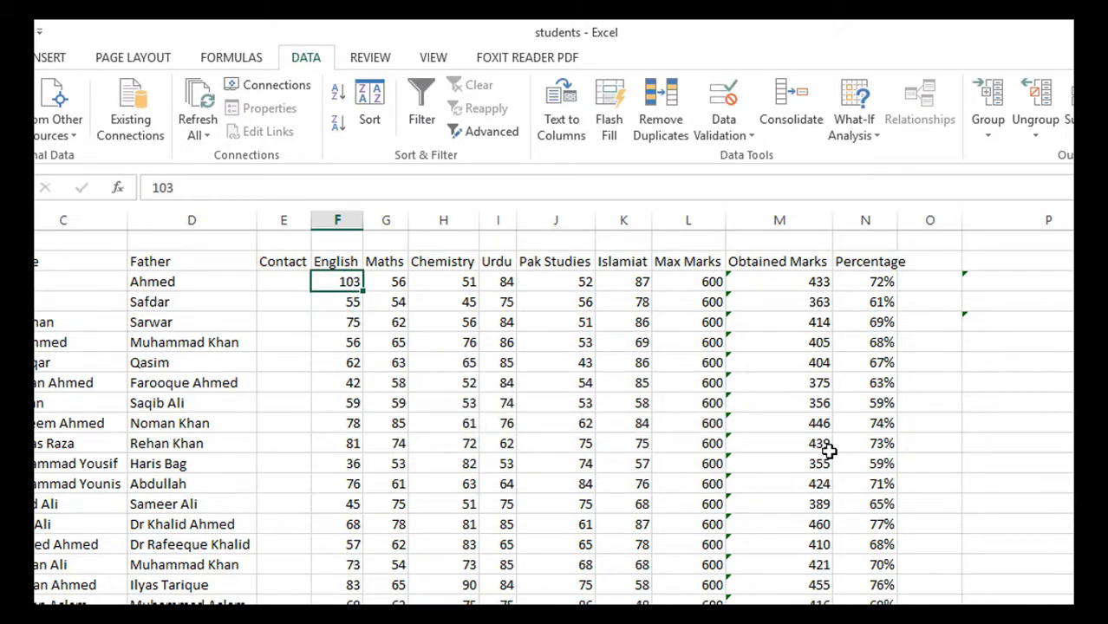
type("100")
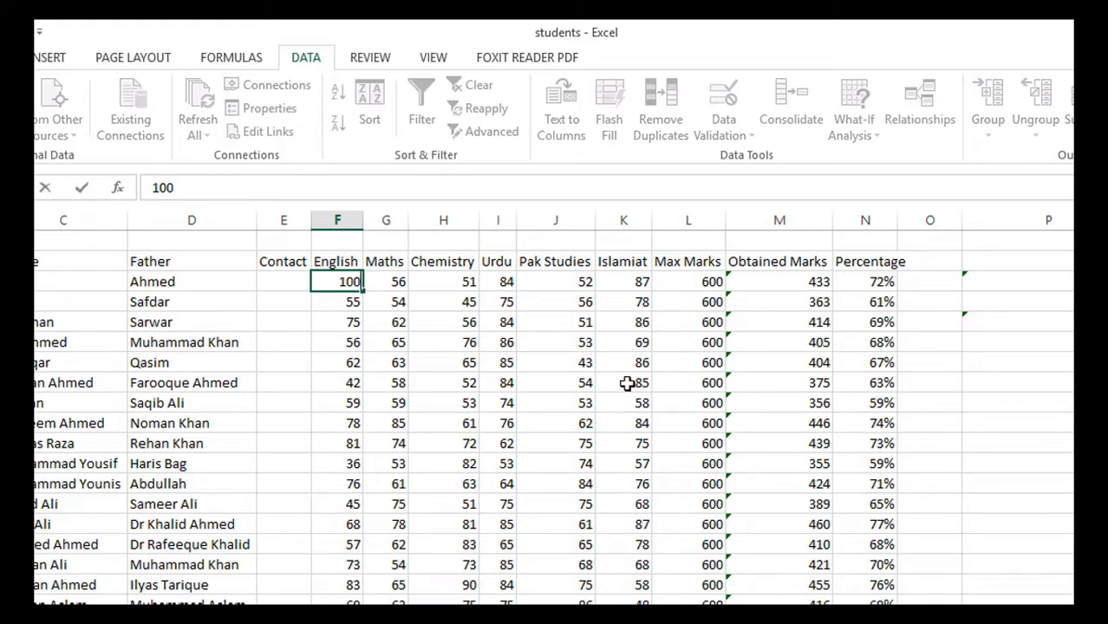
left_click(560, 345)
left_click(341, 281)
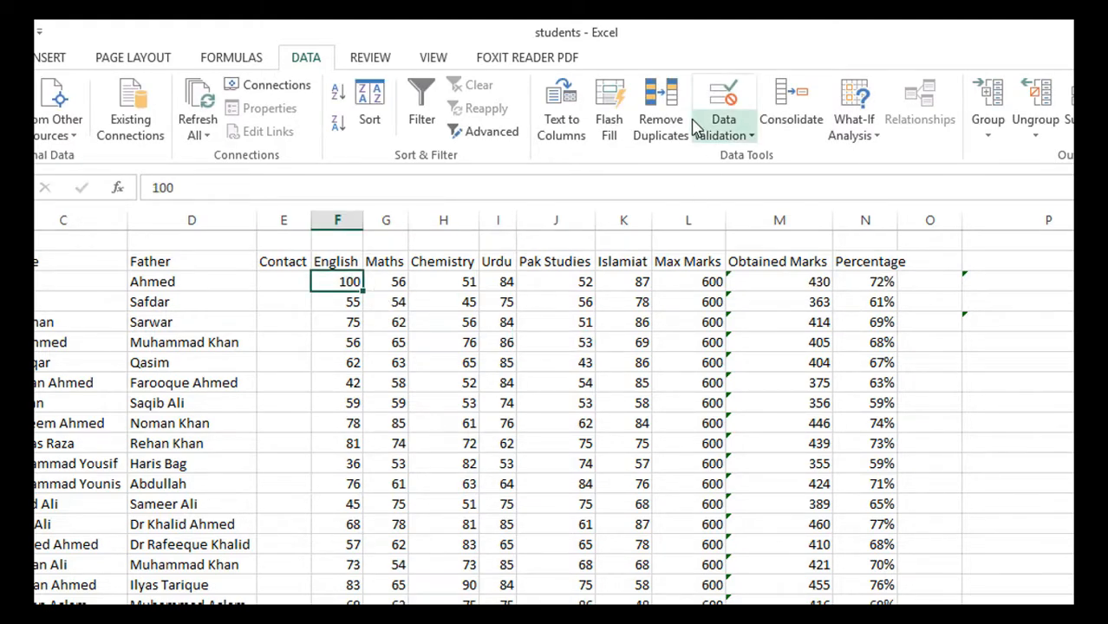
- Change the error alert style to Information in the data validation of the first student's English mark
left_click(748, 89)
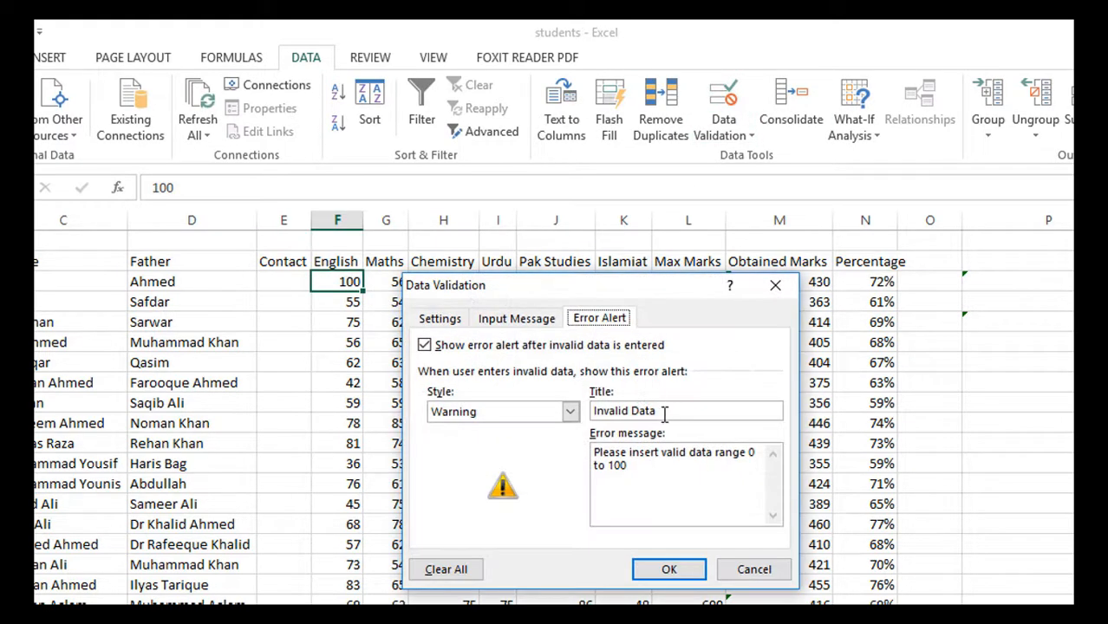
left_click(574, 415)
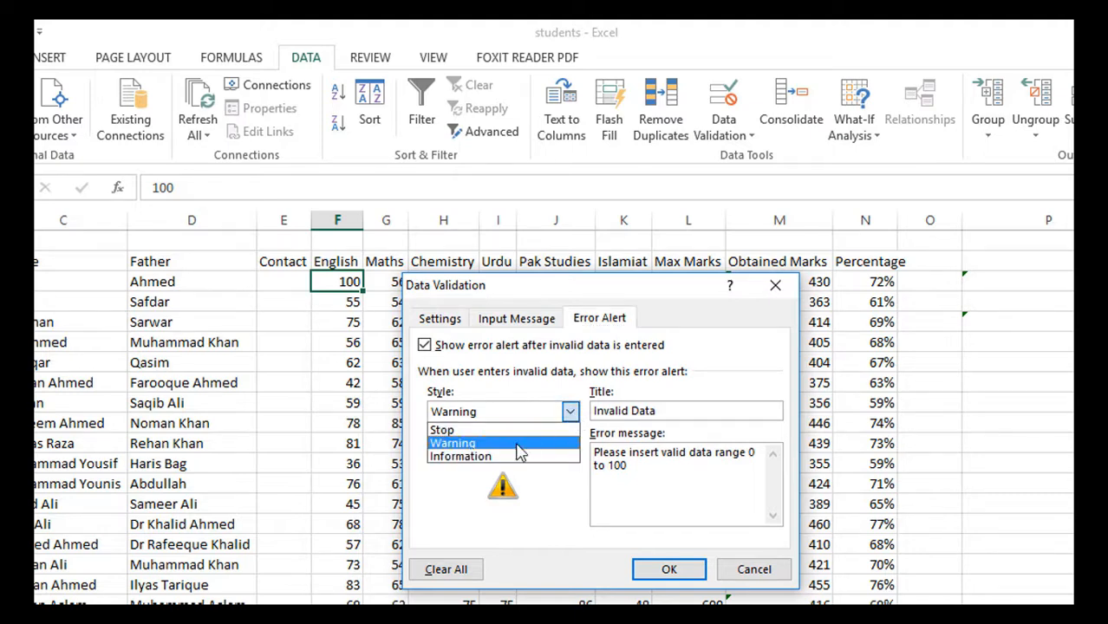
left_click(503, 458)
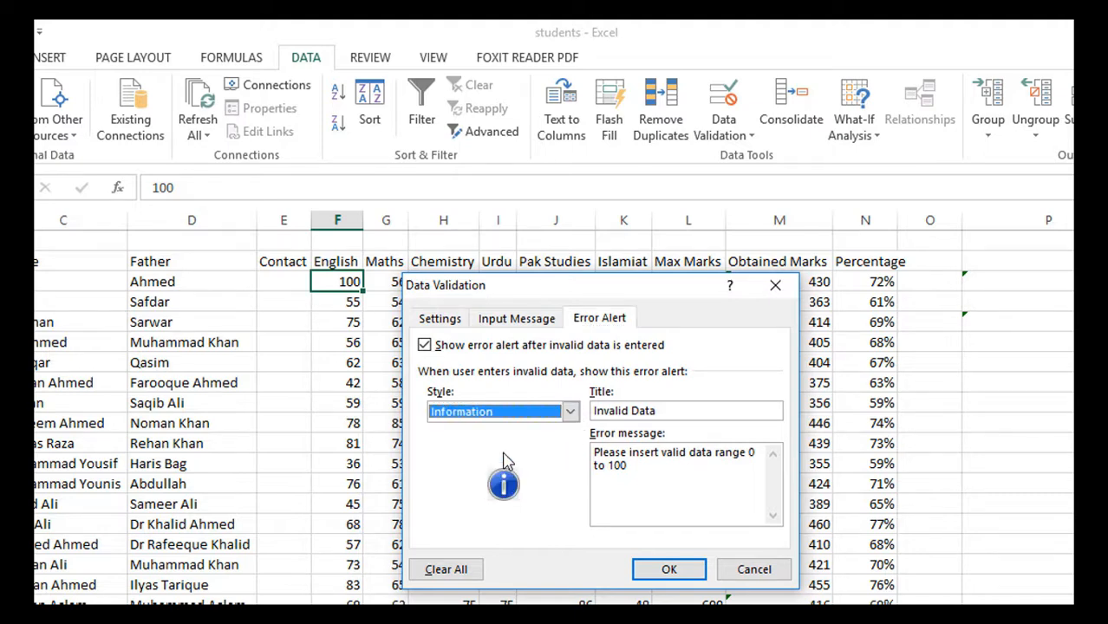
left_click(669, 570)
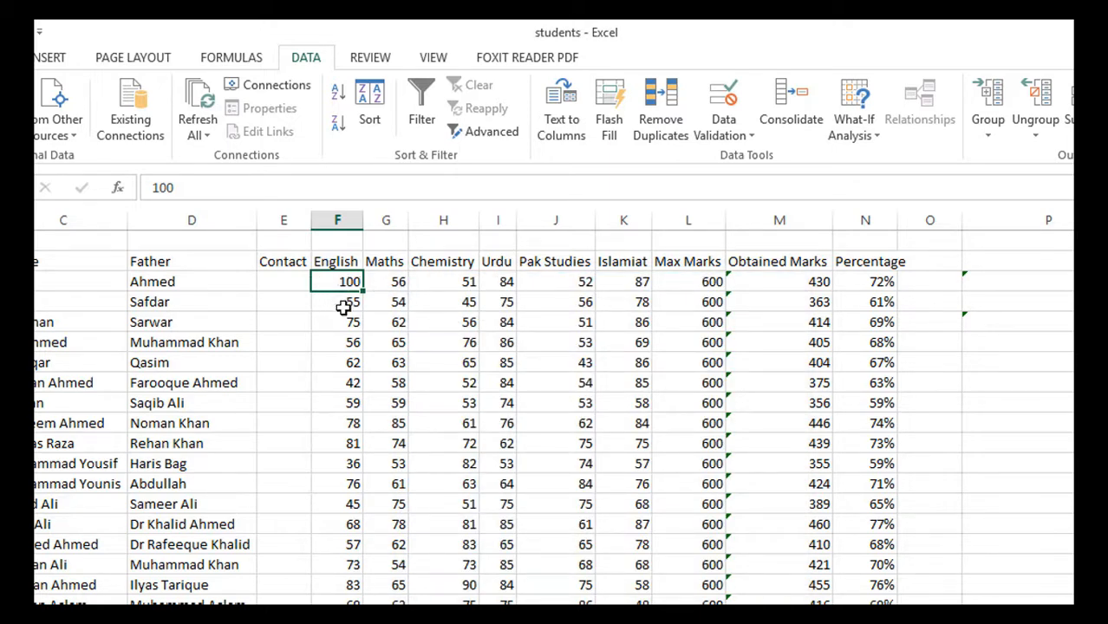
- Enter 200 as the first student's English mark and accept the out-of-range value in the information alert
type("200")
key("Return")
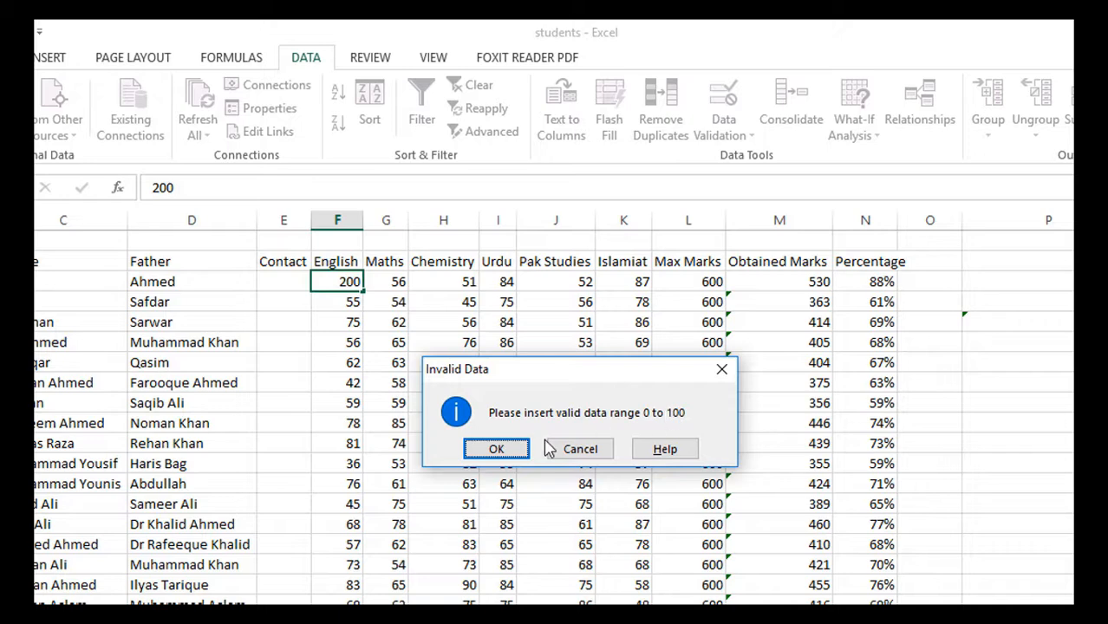
left_click(496, 451)
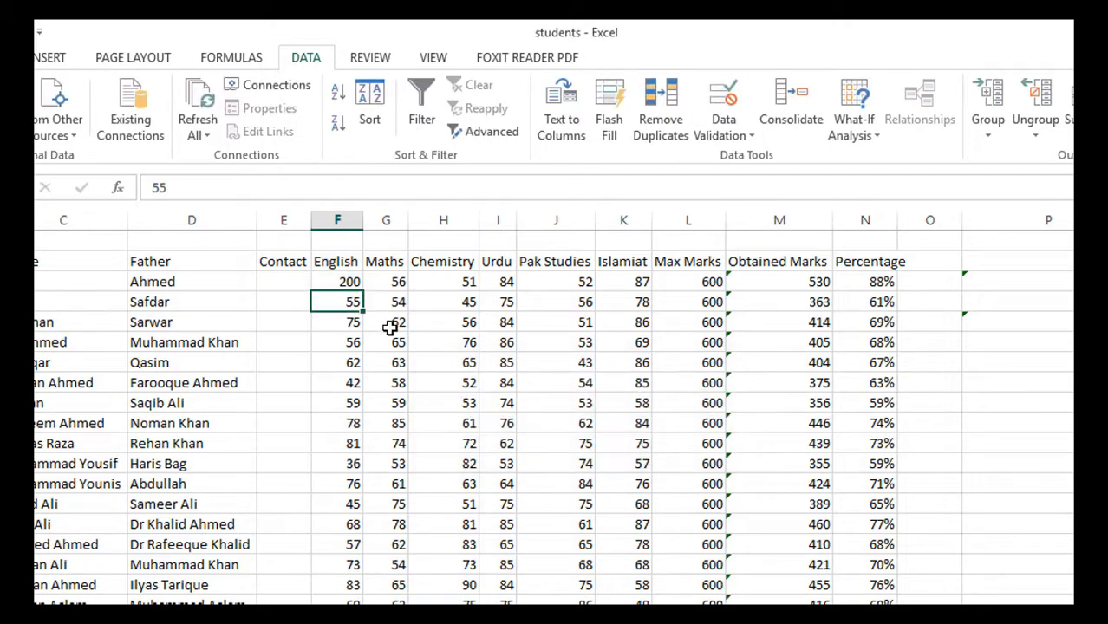
- Change the error alert style to Stop in the data validation of the first student's English mark
left_click(338, 283)
left_click(721, 104)
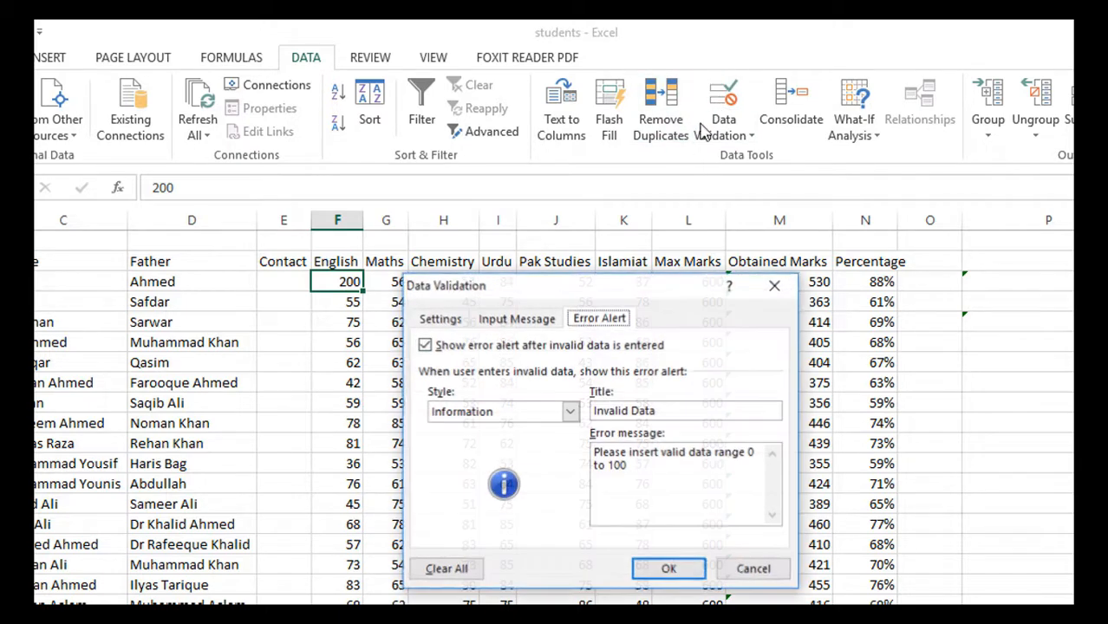
left_click(570, 411)
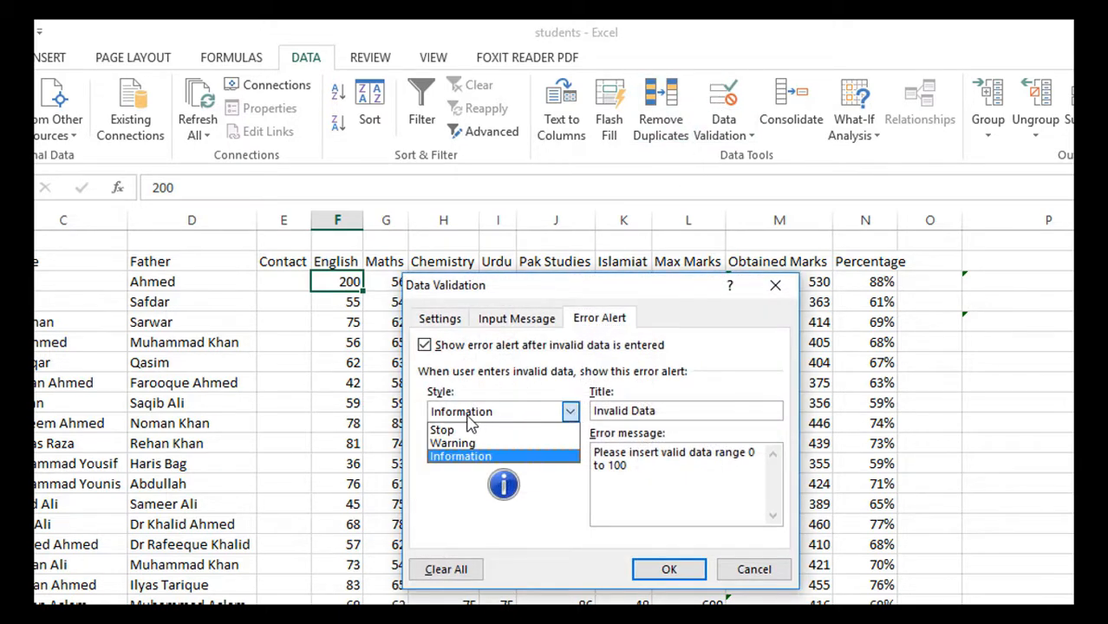
left_click(451, 425)
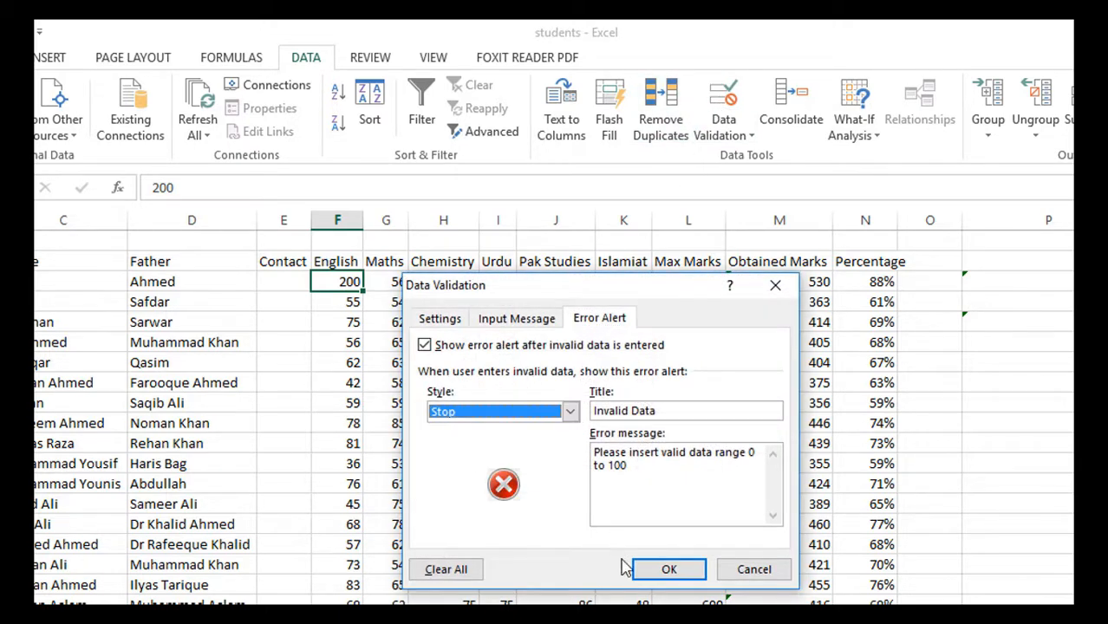
left_click(691, 572)
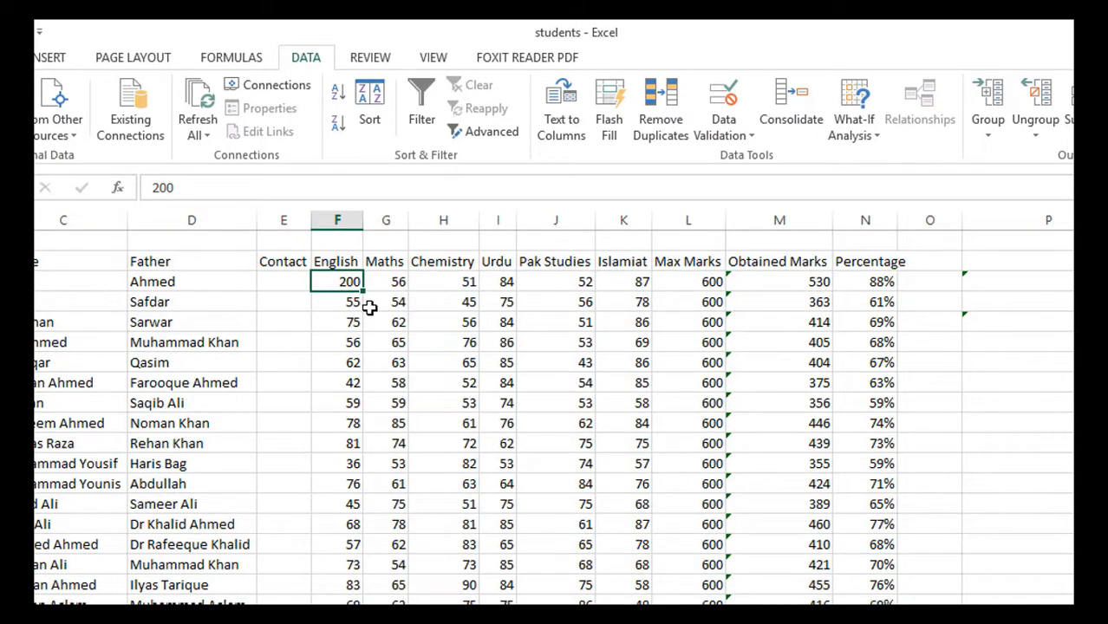
- Try 102 as the first student's English mark, cancel the entry, and enter 100 instead
type("102")
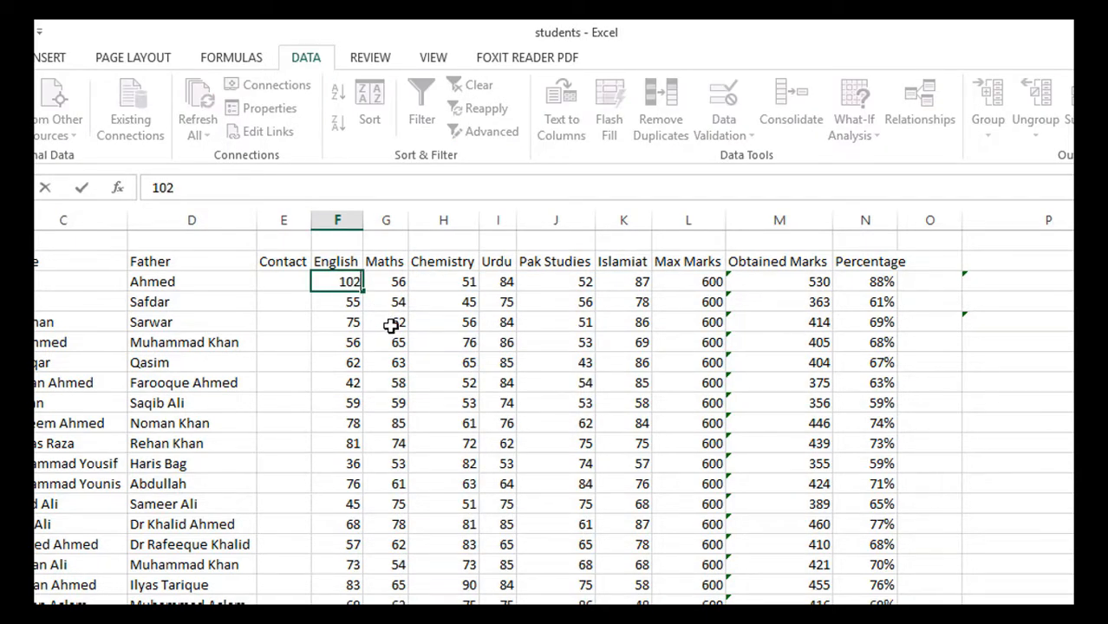
key("Return")
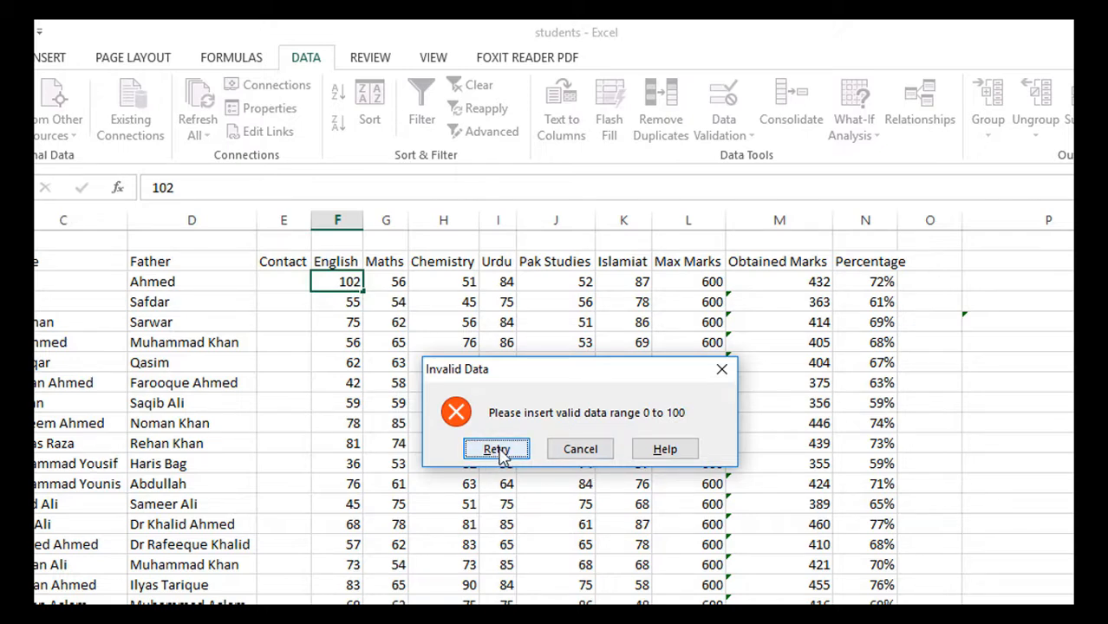
left_click(580, 451)
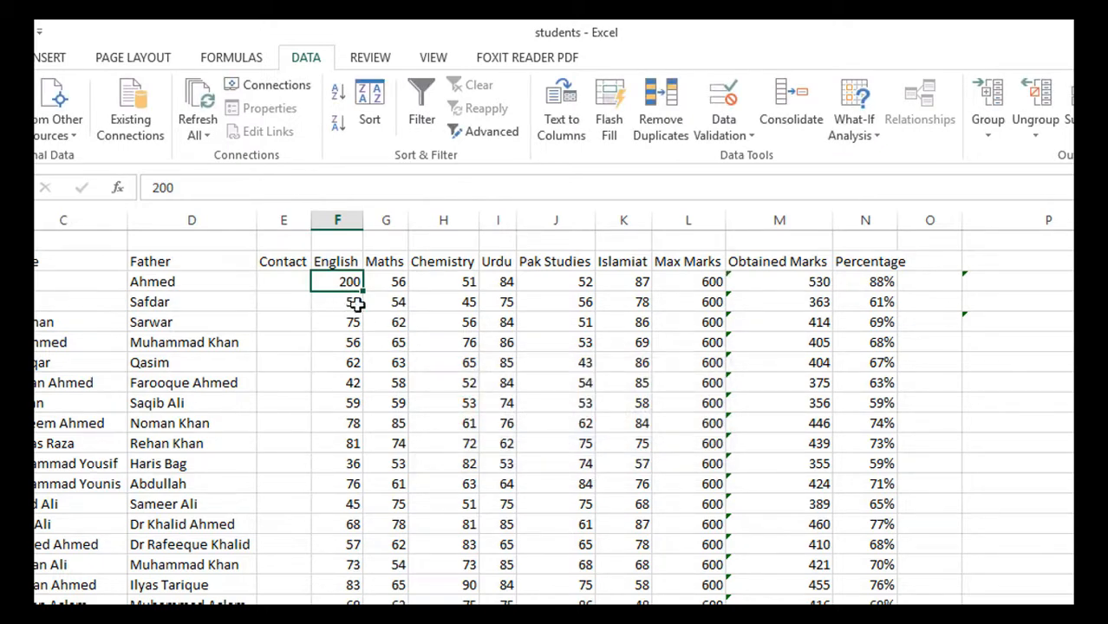
type("100")
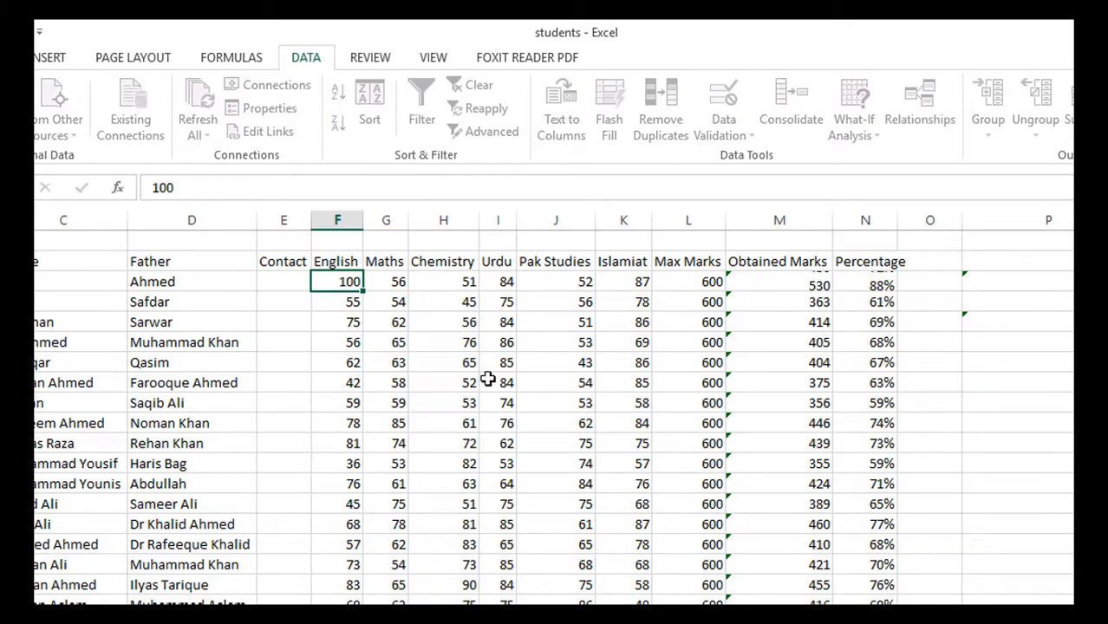
left_click(538, 382)
- Erase the existing validation settings for the students' marks from English to Islamiat without setting new criteria
left_click_drag(338, 281, 638, 605)
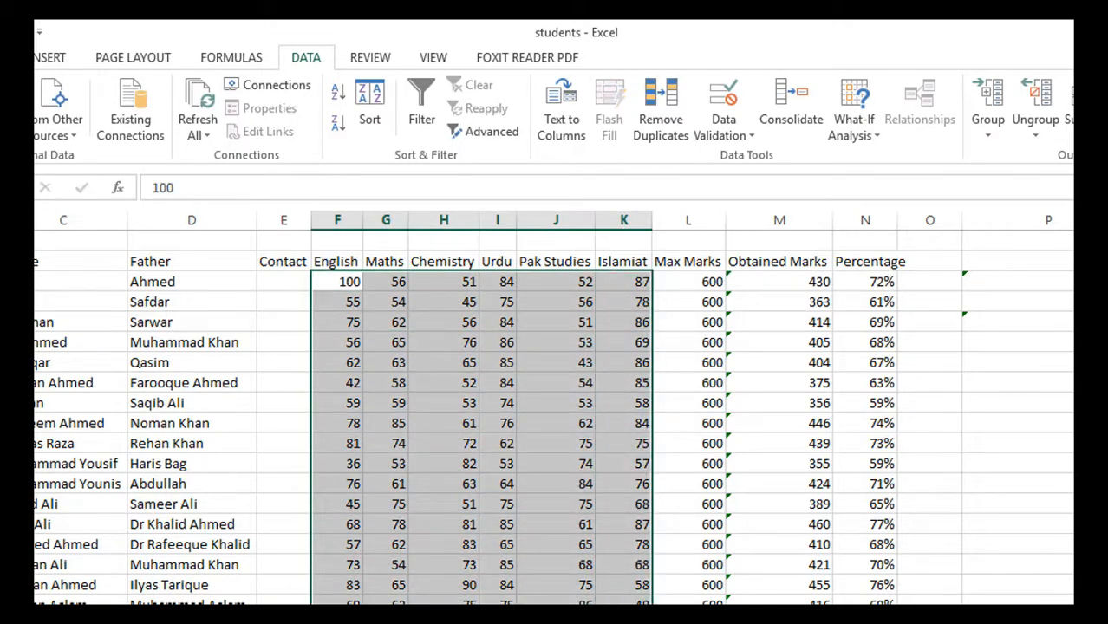
left_click(726, 102)
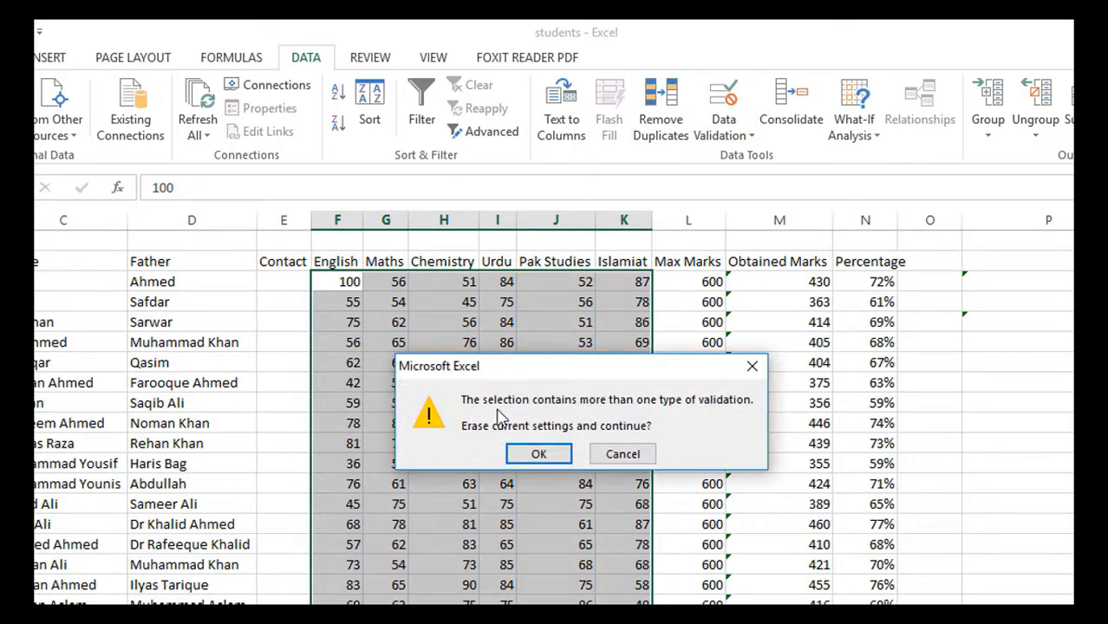
left_click(539, 454)
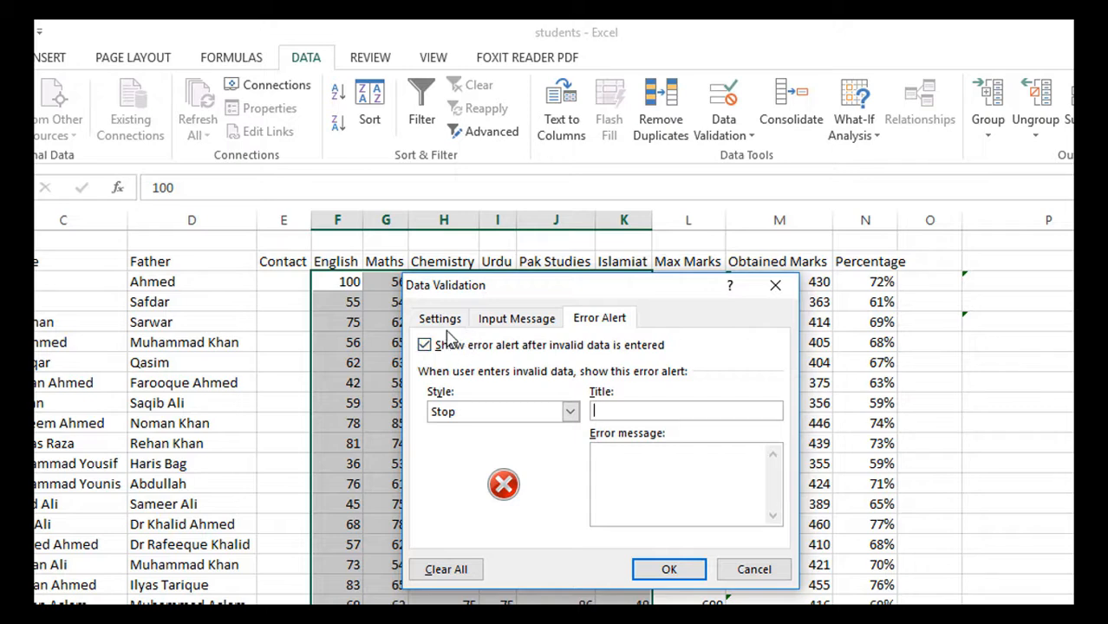
left_click(668, 570)
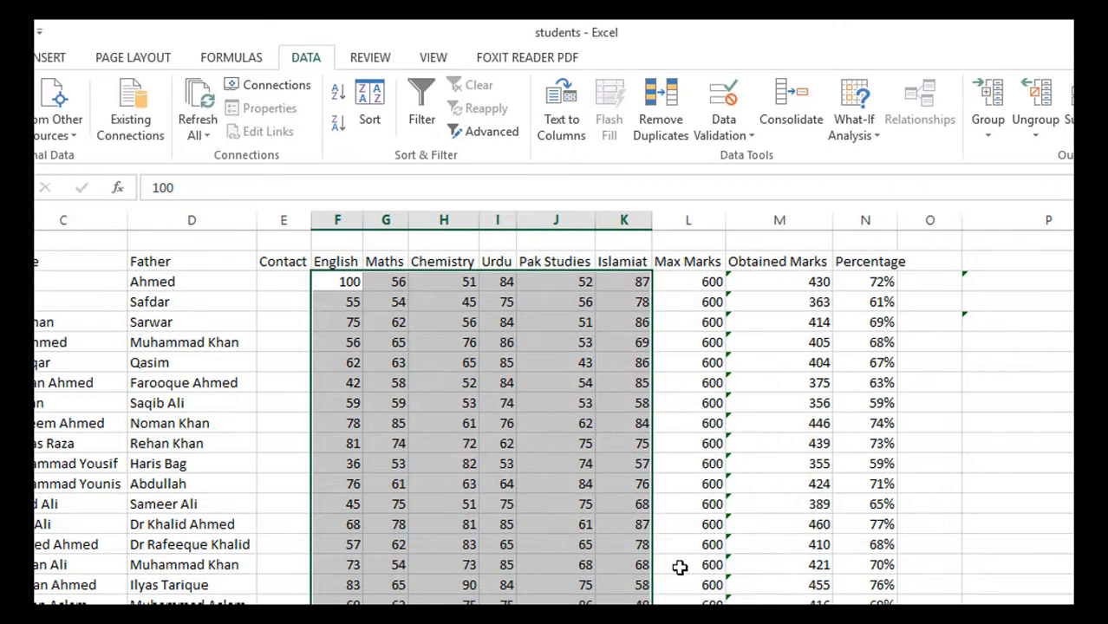
left_click(737, 546)
left_click(338, 283)
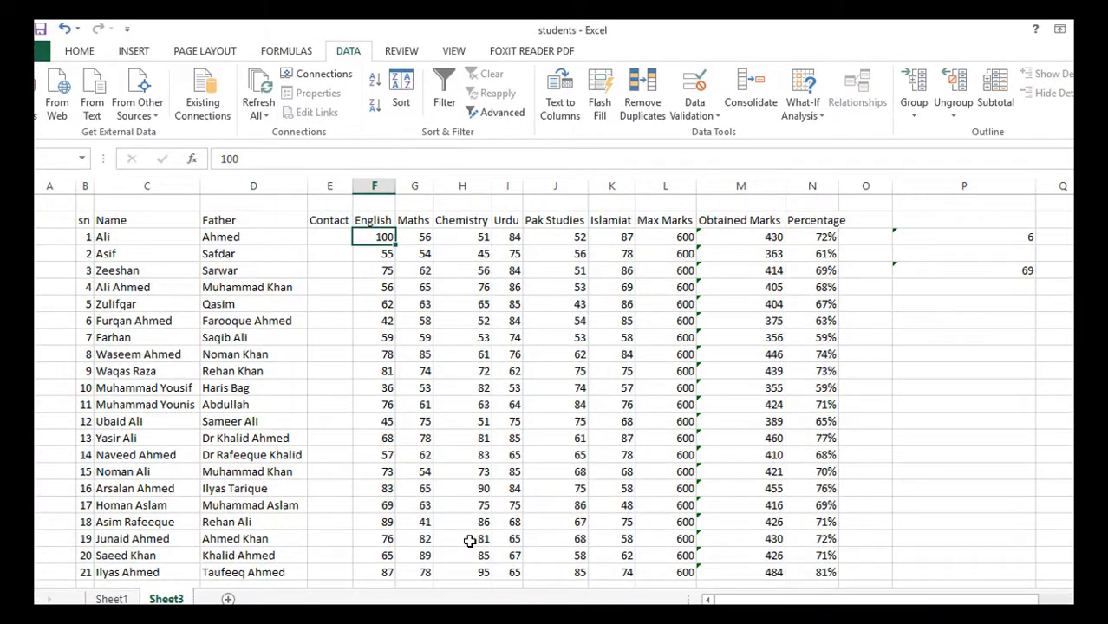
- Enter 102 as the Chemistry mark of student number 19, then undo the entry
left_click(469, 539)
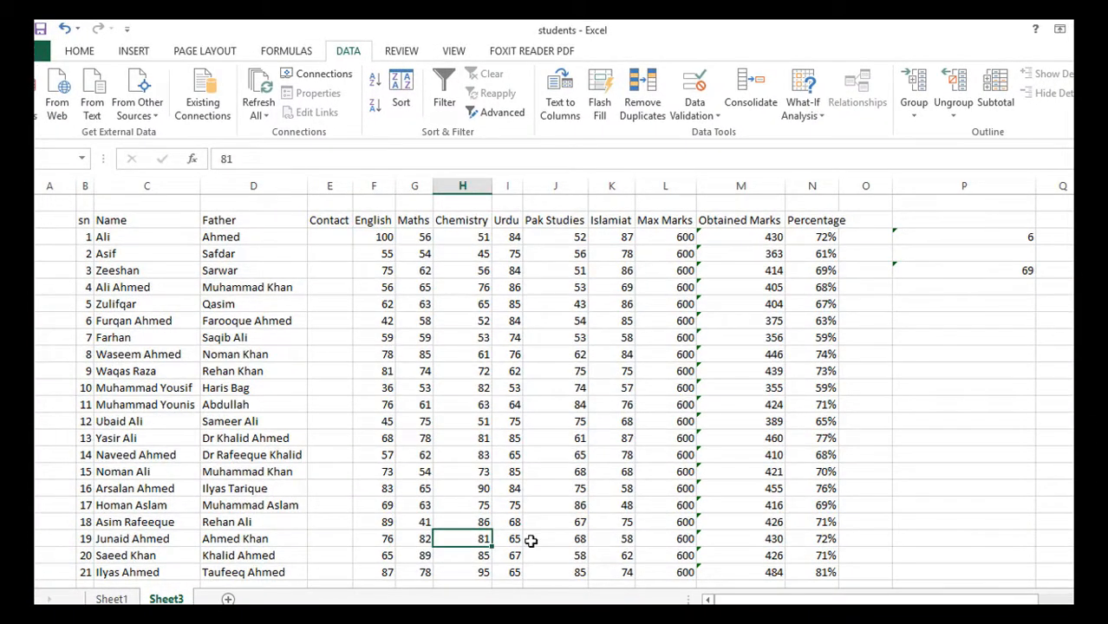
type("1")
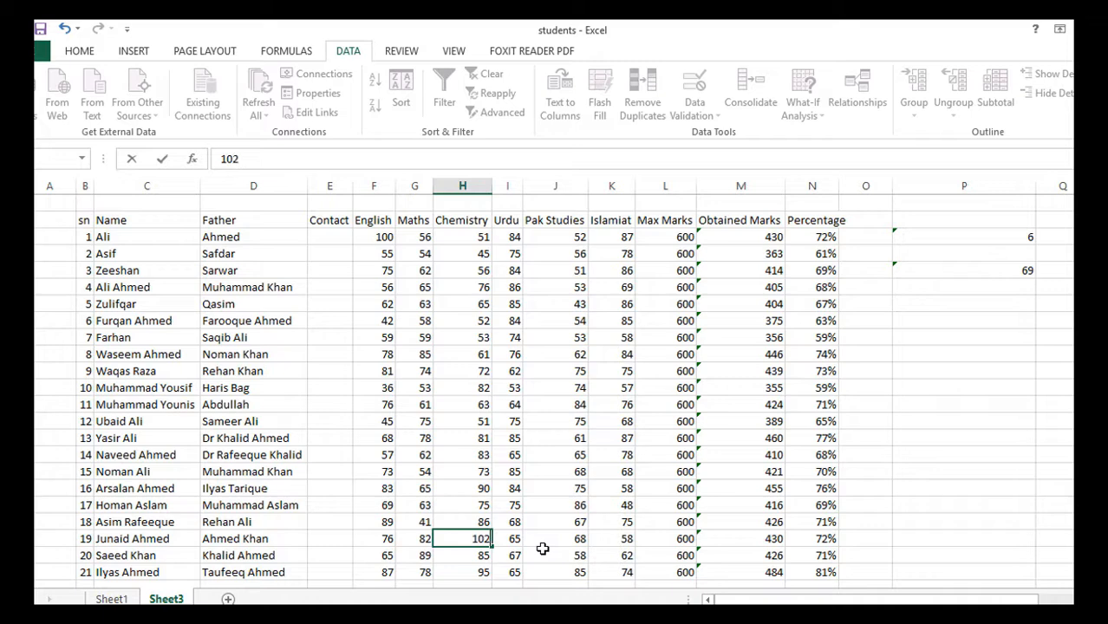
type("02")
key("Return")
left_click(483, 540)
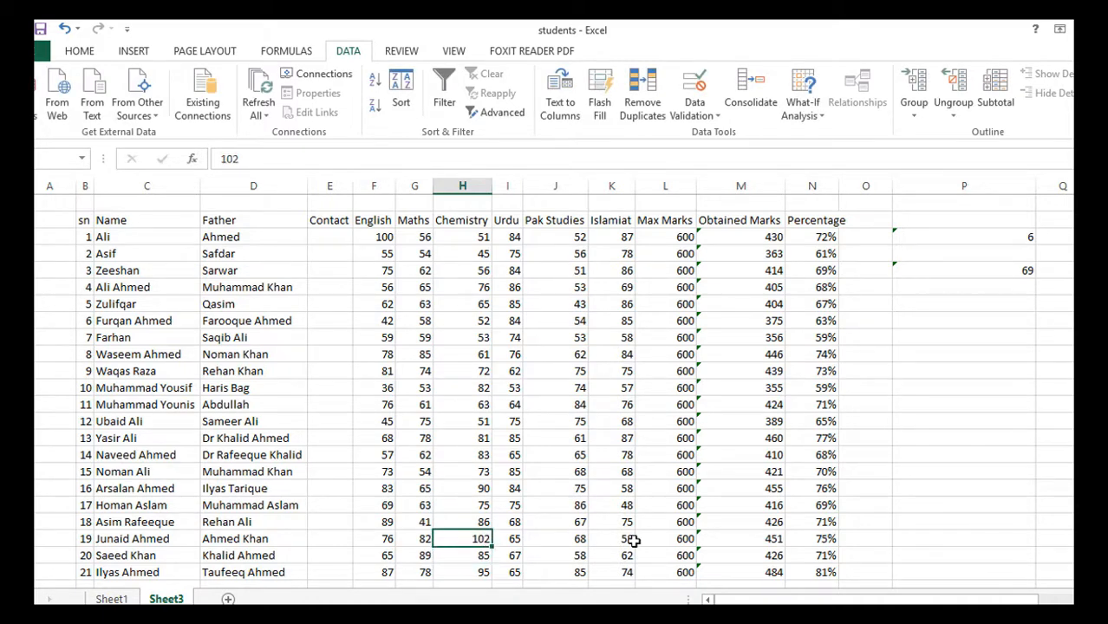
key("ctrl+z")
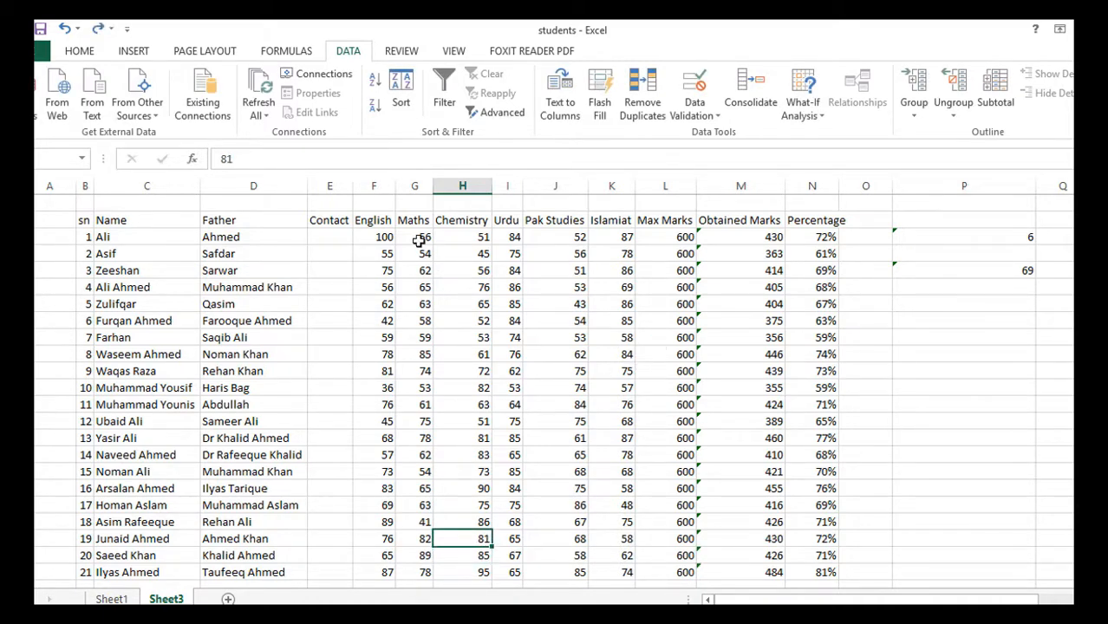
- Restrict the marks of all 21 students from English to Islamiat to whole numbers between 0 and 100
left_click_drag(383, 232, 611, 572)
left_click(648, 90)
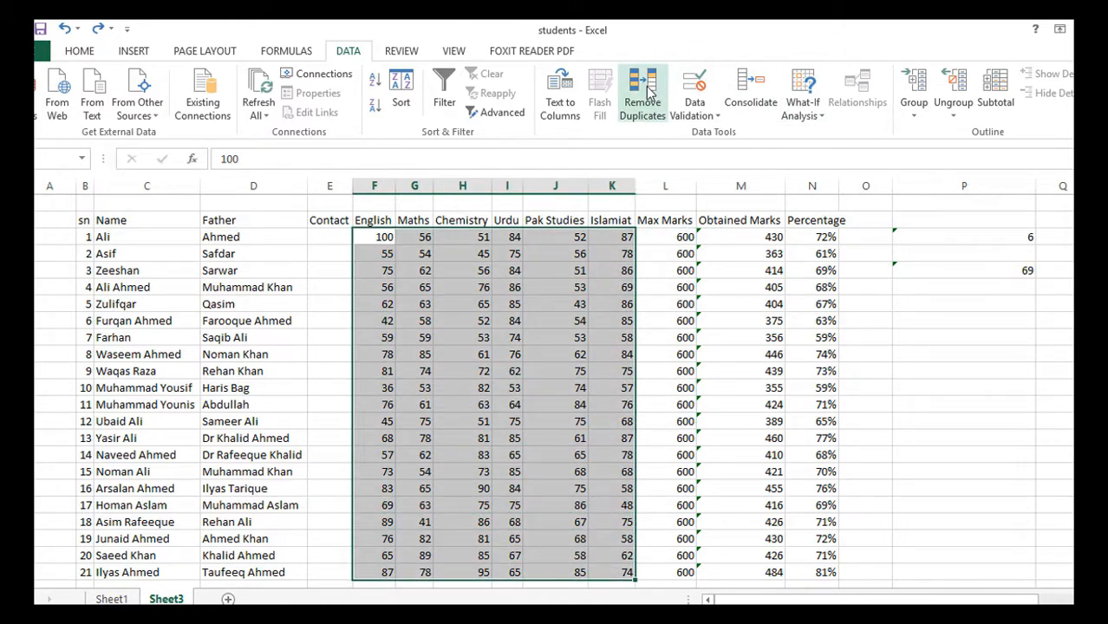
left_click(737, 467)
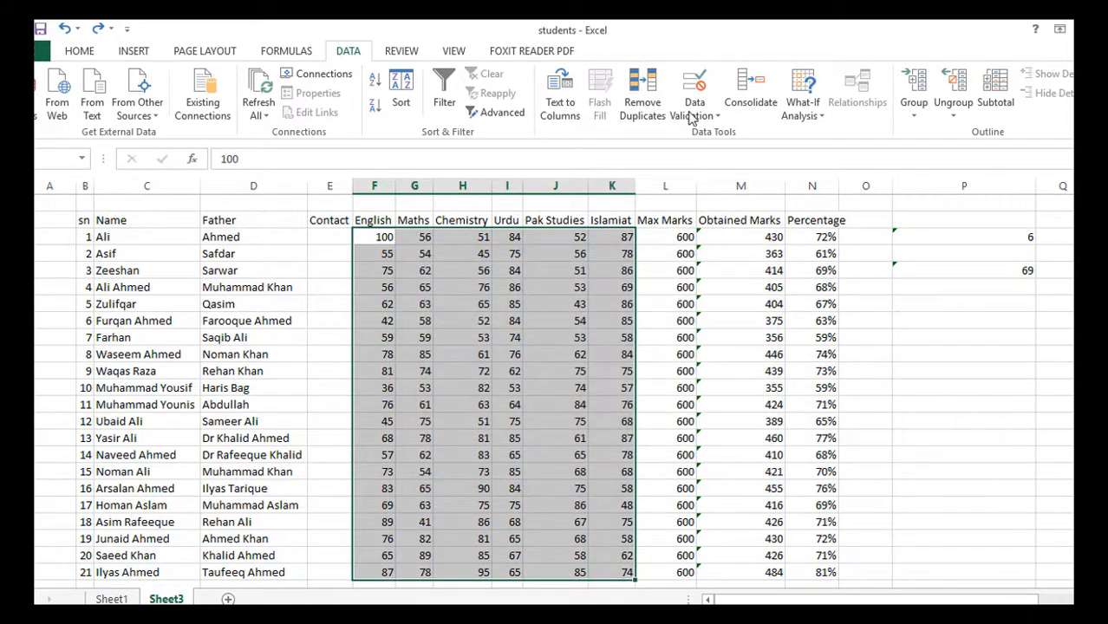
left_click(695, 87)
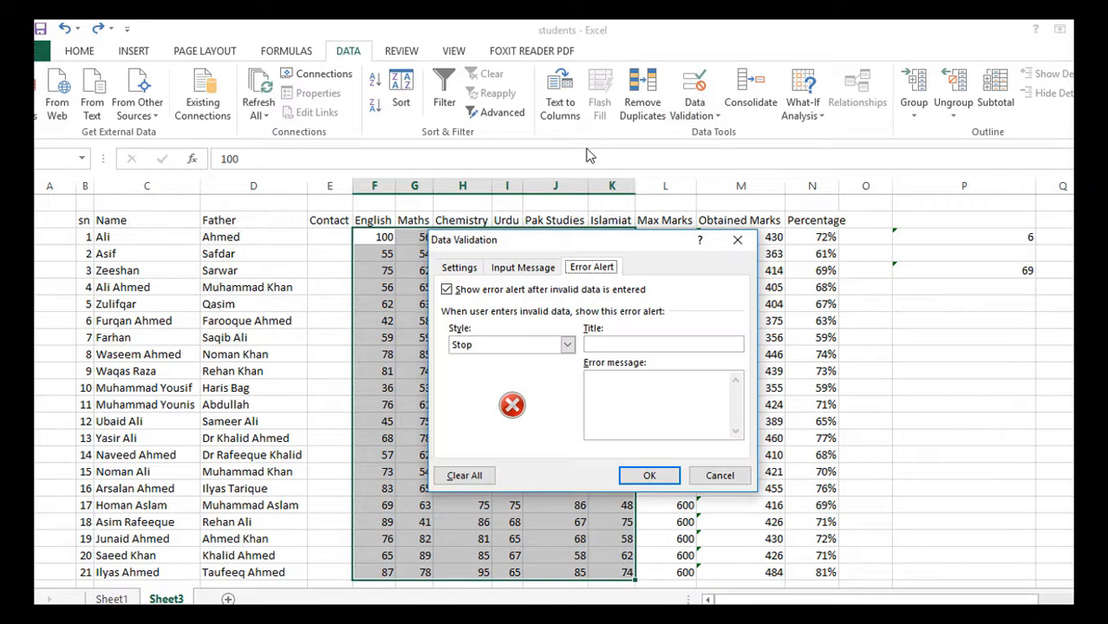
left_click(457, 269)
left_click(571, 322)
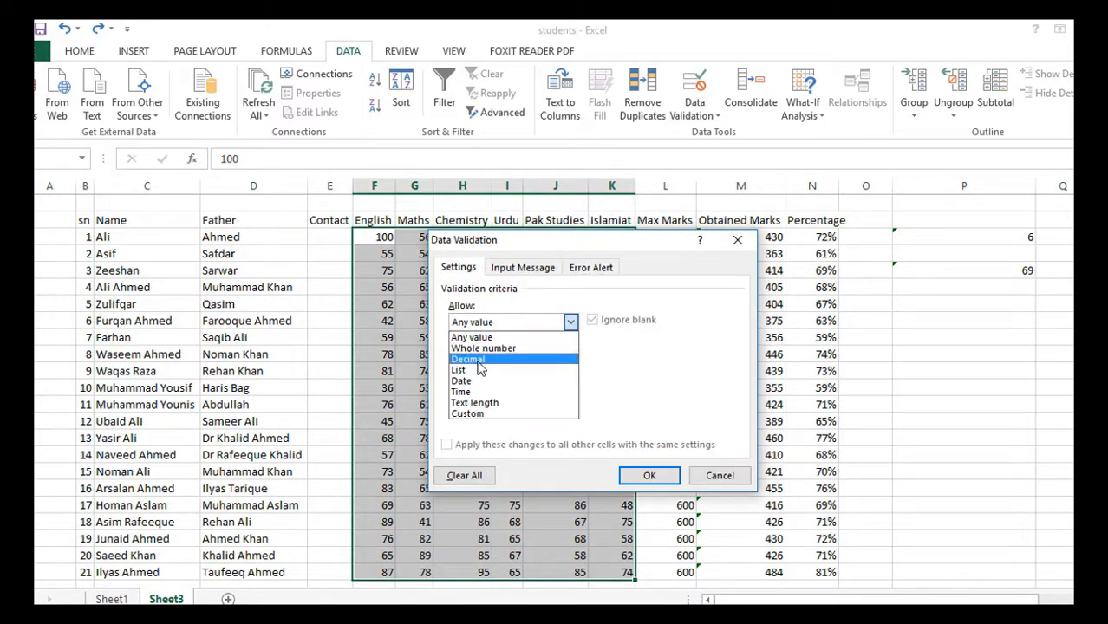
left_click(485, 347)
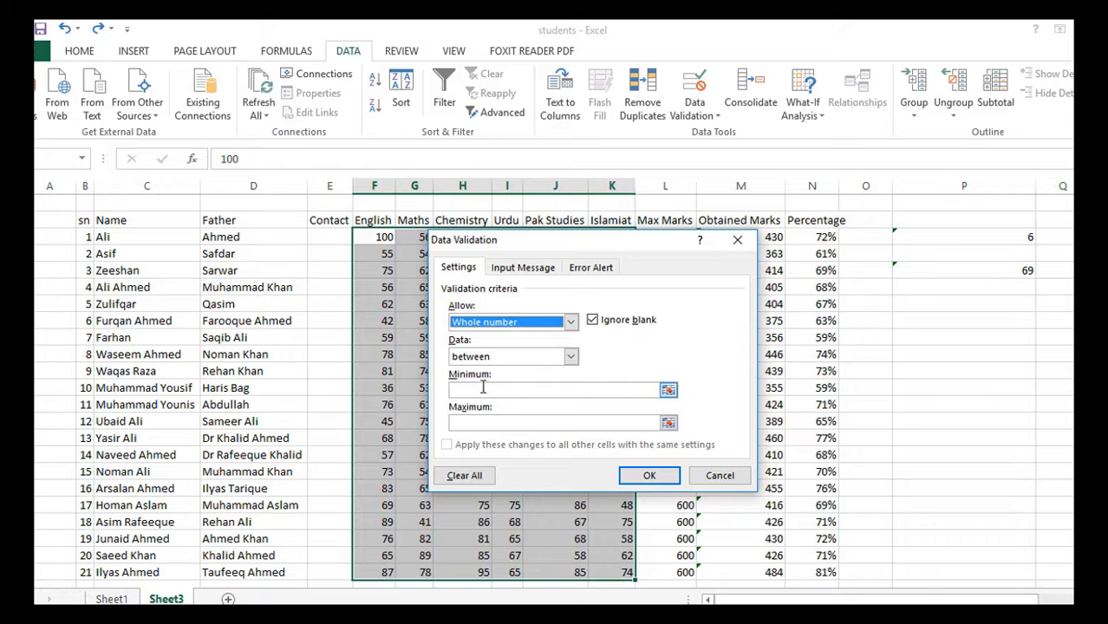
left_click(484, 389)
type("0")
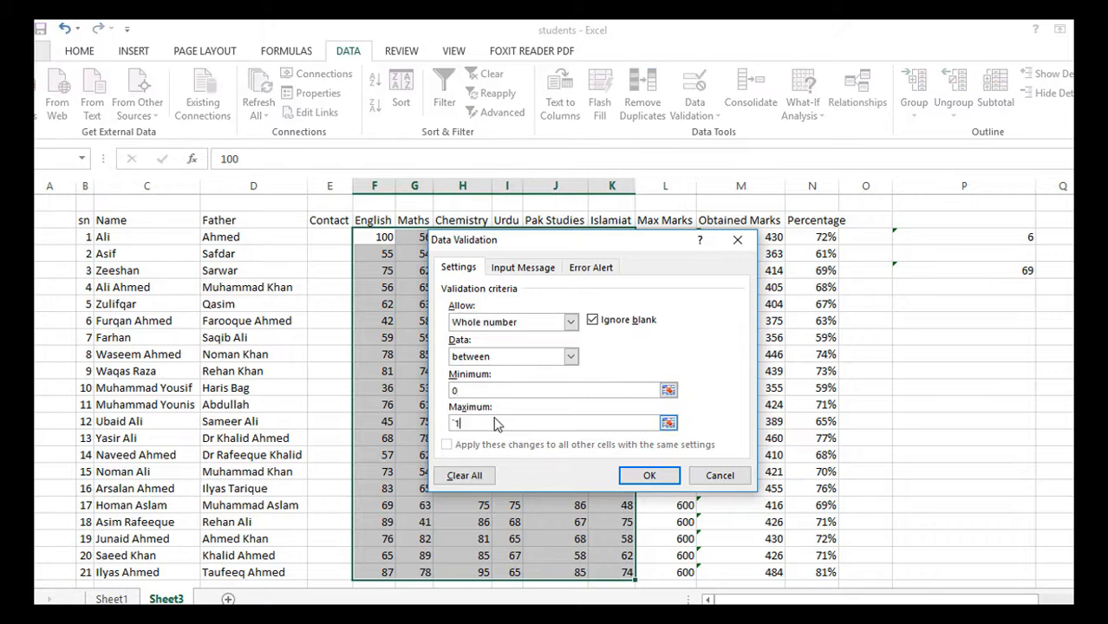
left_click(496, 423)
type("100")
left_click(650, 475)
left_click_drag(472, 404, 477, 389)
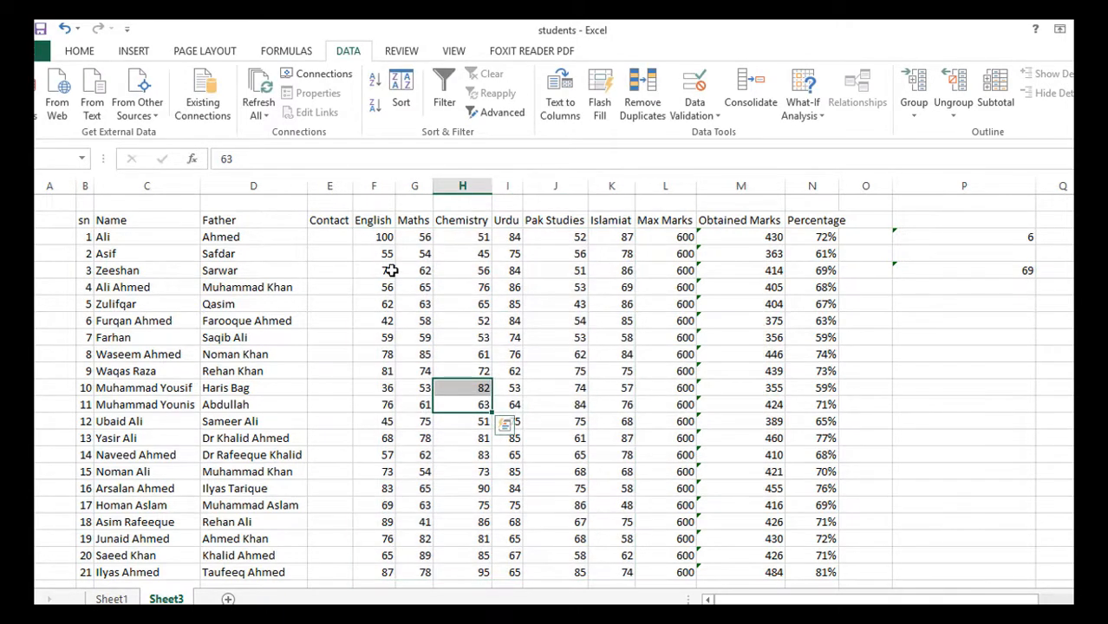
- Try 101 as the Islamiat mark of student number 21 and cancel the entry
left_click(600, 573)
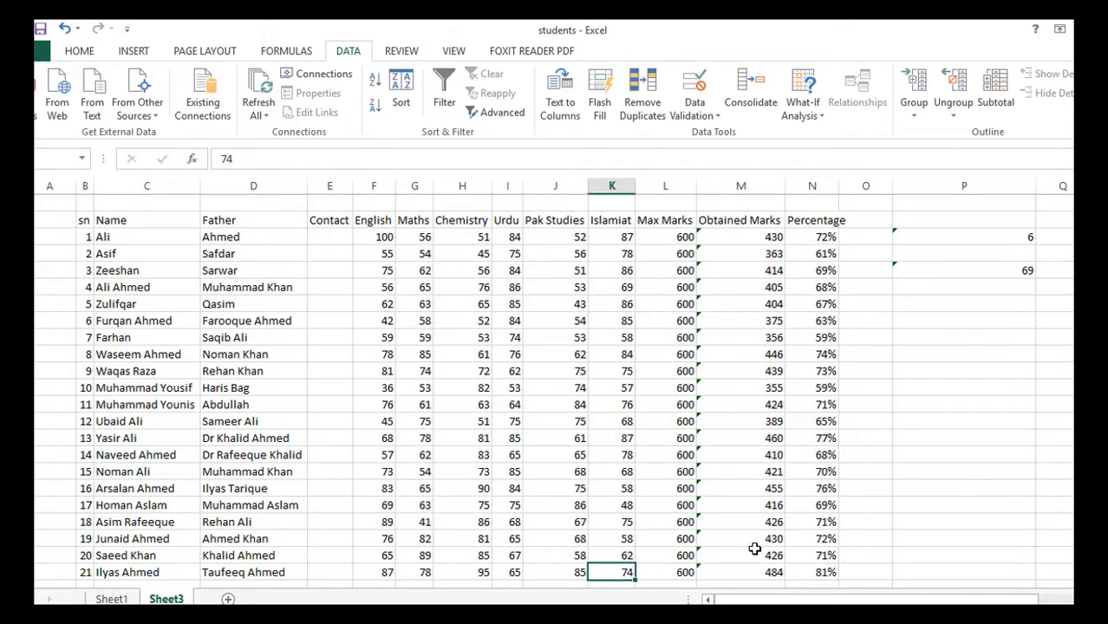
type("101")
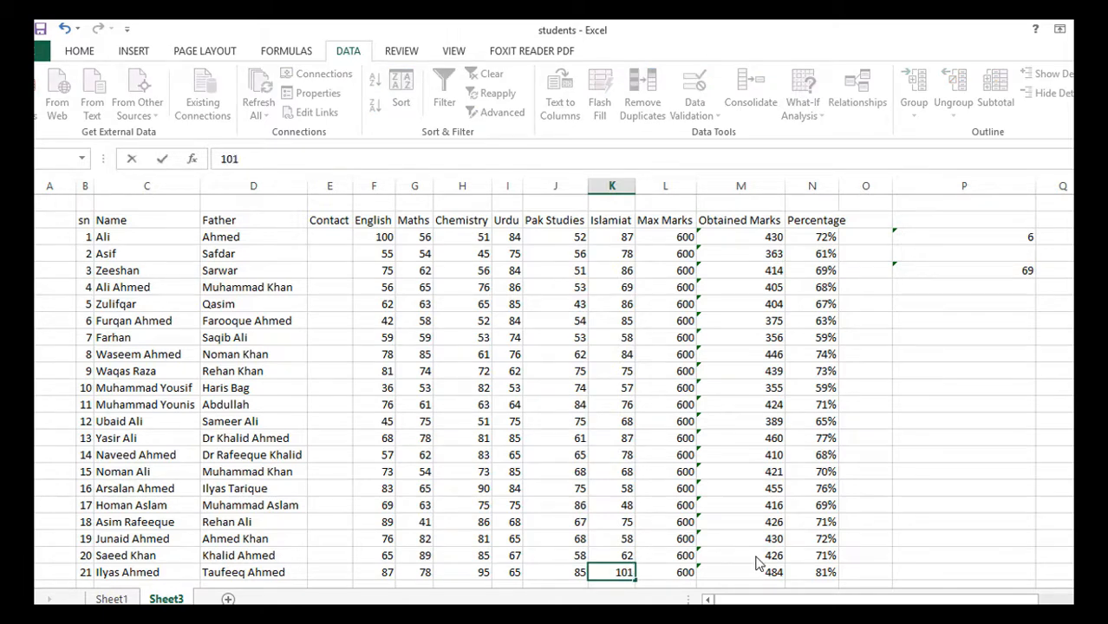
key("Return")
left_click(574, 379)
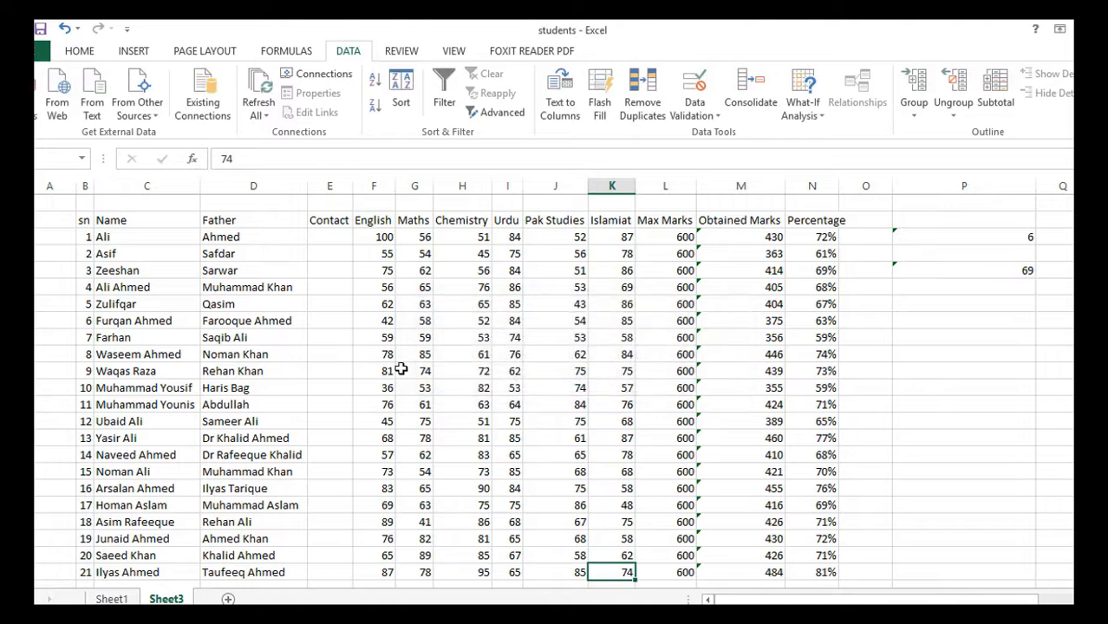
- Try 1023 as the Maths mark of student number 9 and cancel the entry
left_click(414, 371)
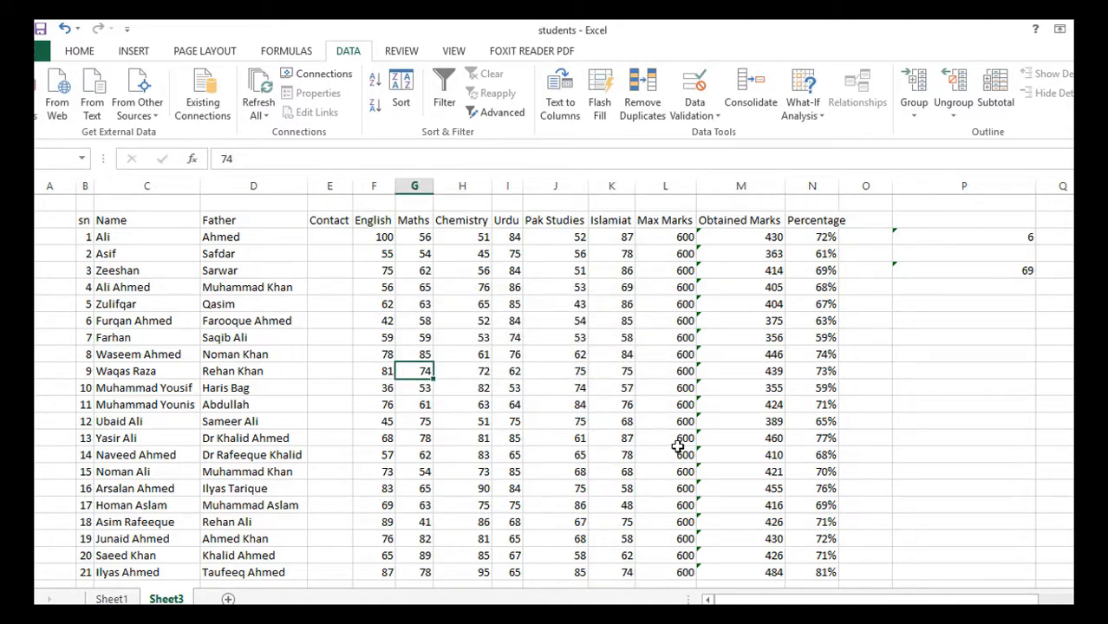
type("1023")
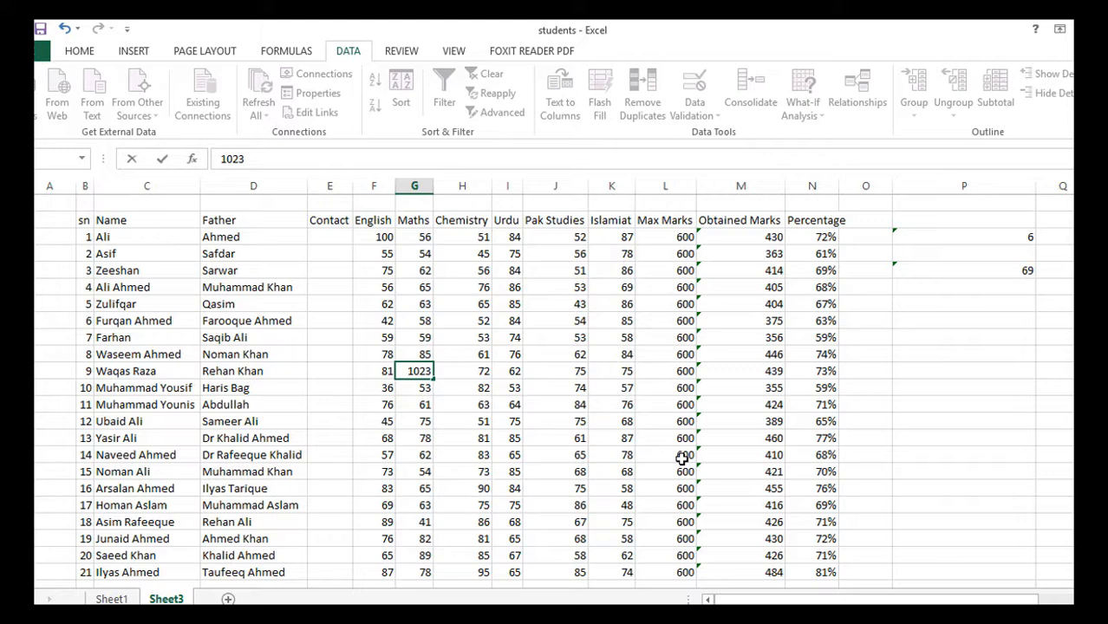
key("Return")
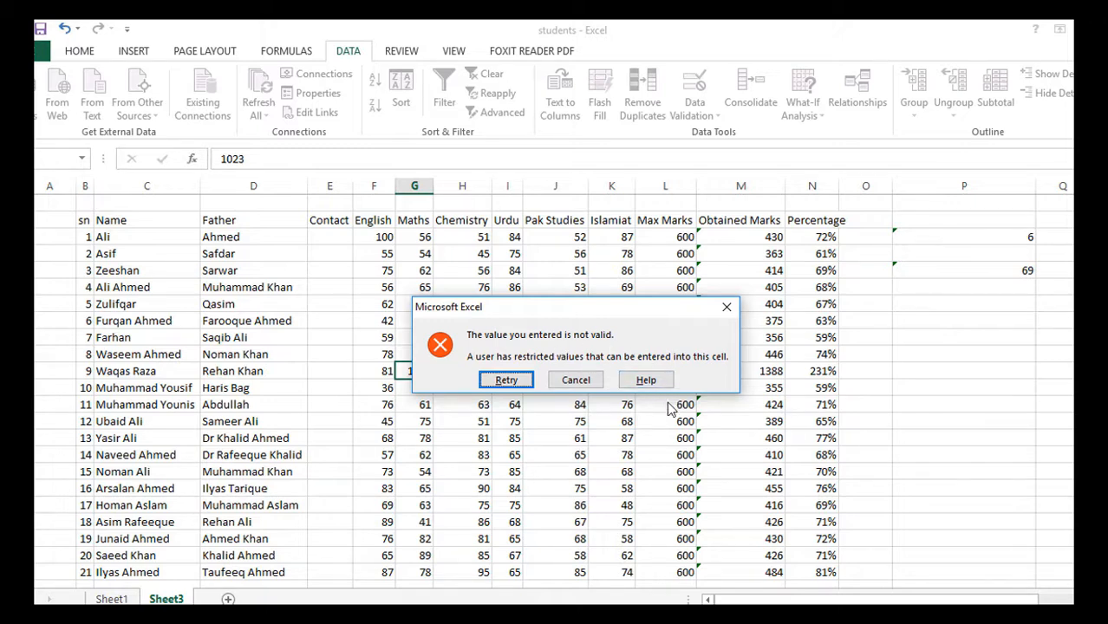
left_click(576, 380)
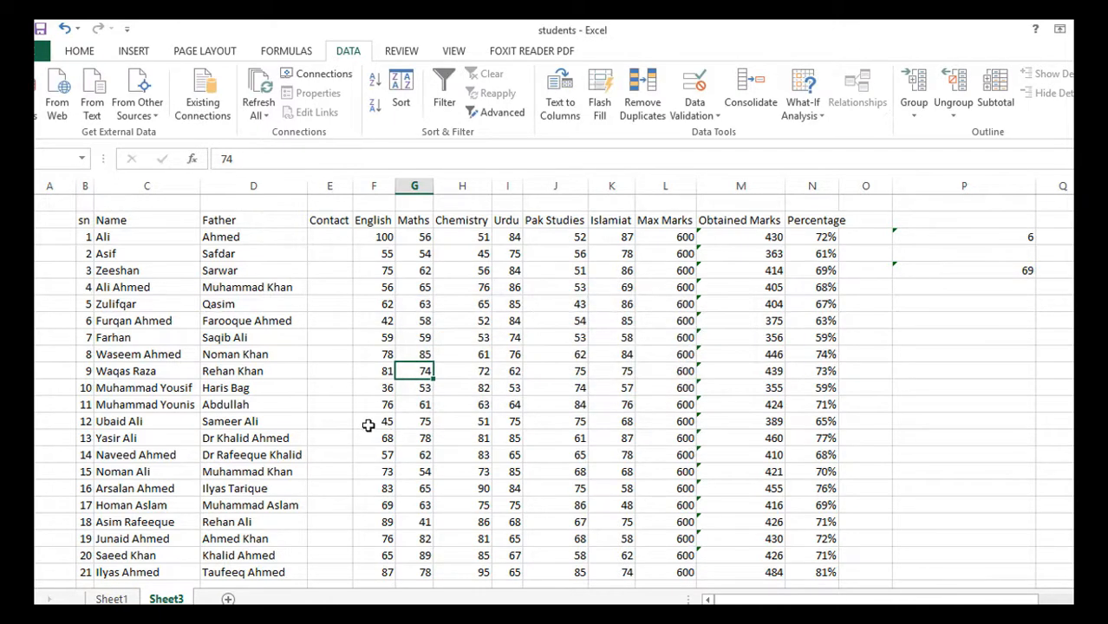
left_click(367, 424)
left_click(398, 270)
left_click(379, 240)
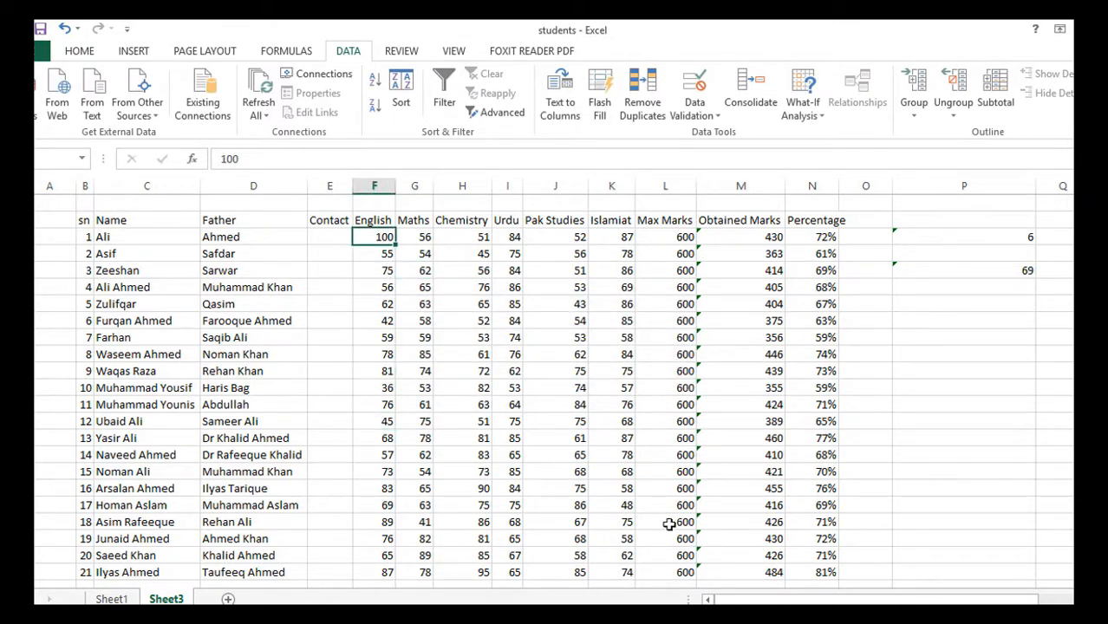
left_click(519, 345)
left_click(462, 289)
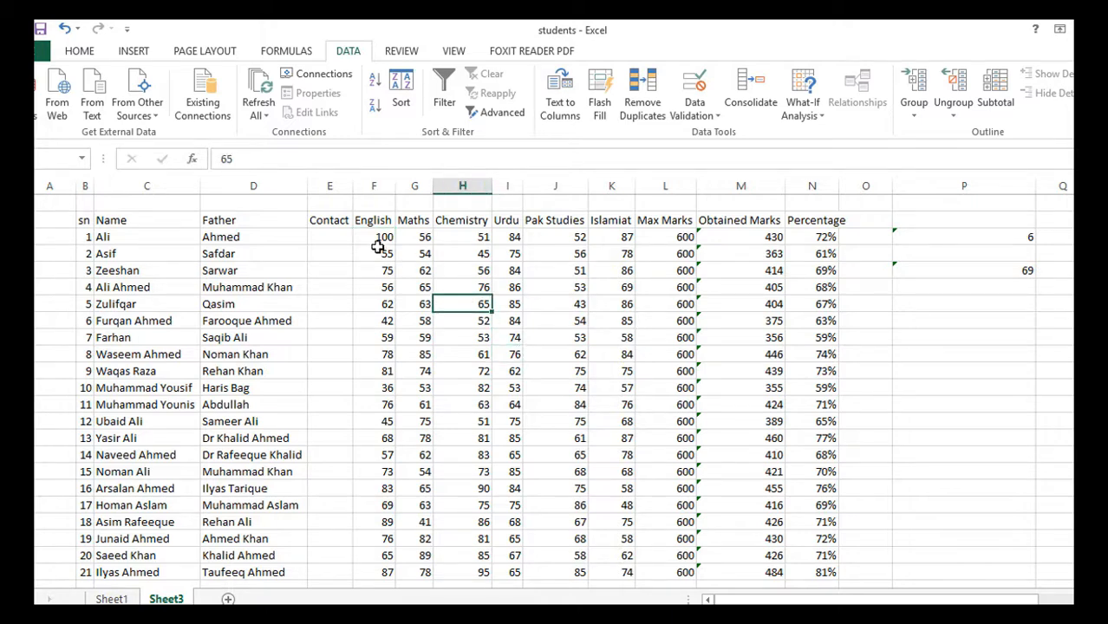
left_click(375, 235)
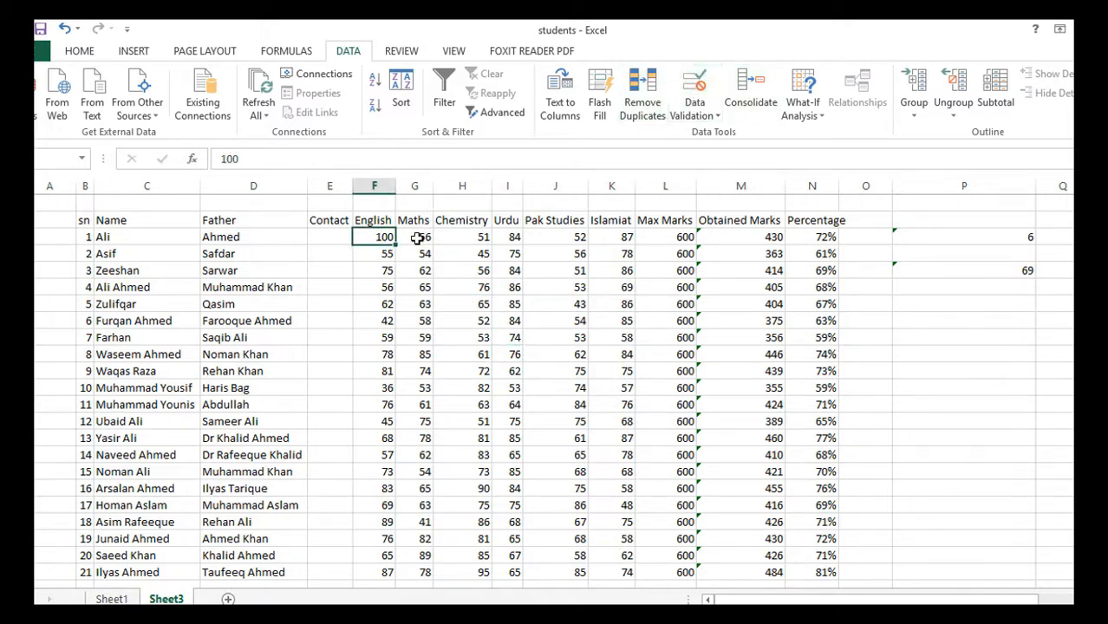
left_click(398, 298)
left_click(380, 240)
left_click(440, 254)
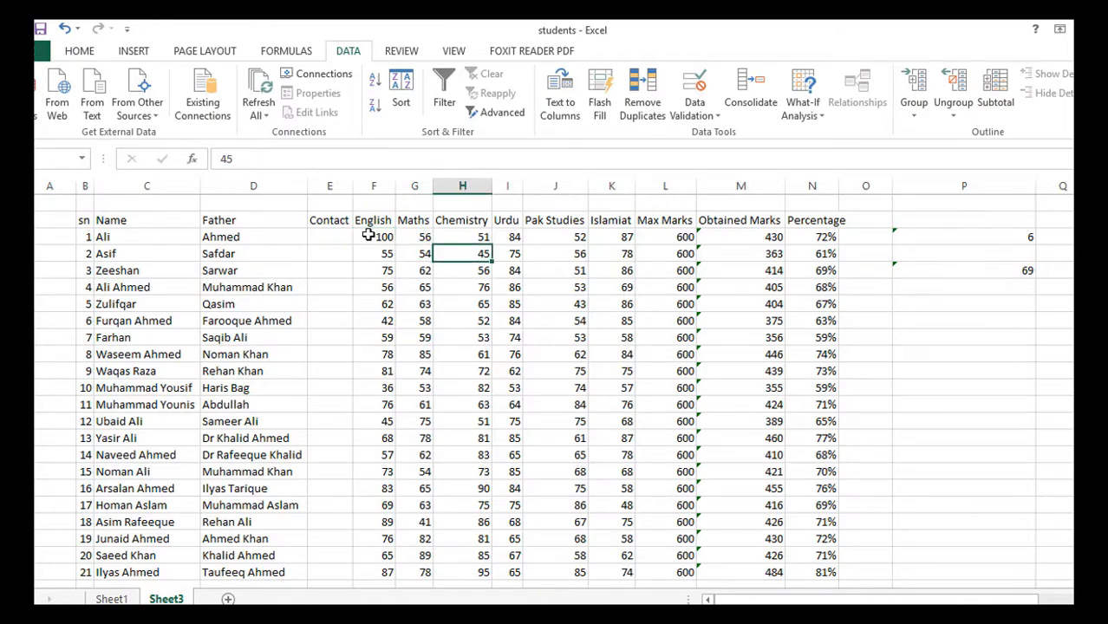
- Give the English mark of student number 1 an input message titled "data restricted" reading "You may enter data 0 to 100"
left_click(371, 232)
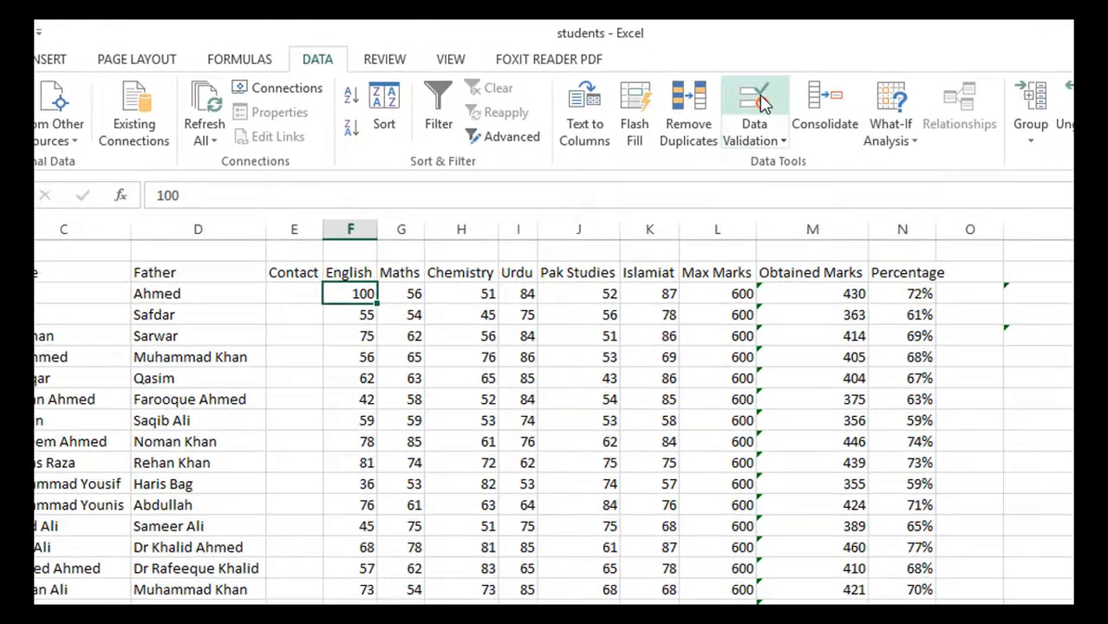
left_click(756, 101)
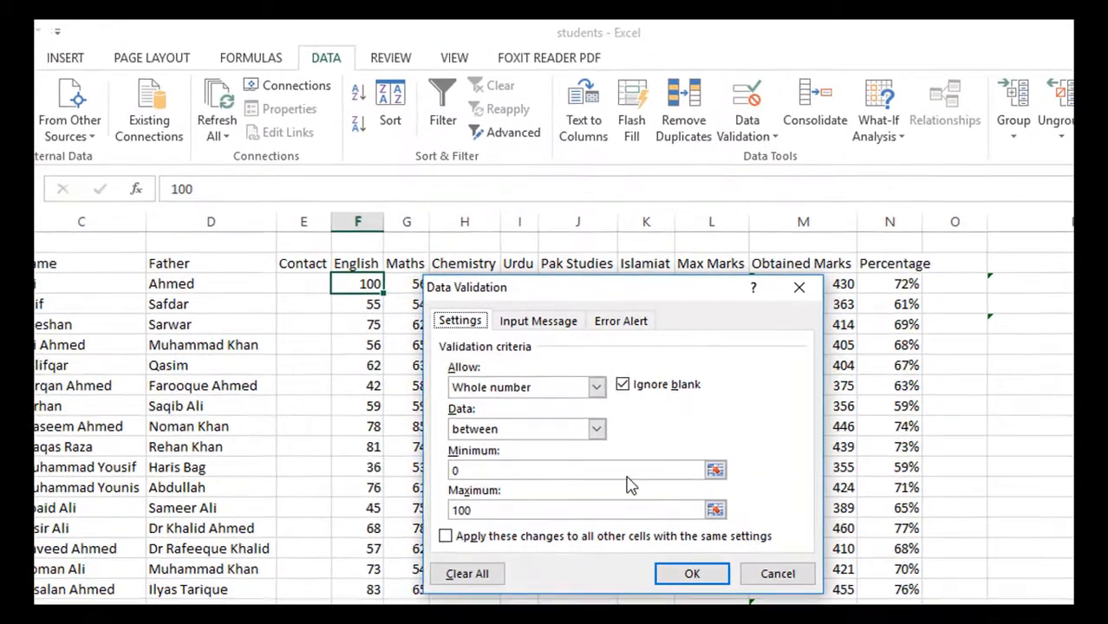
left_click(540, 319)
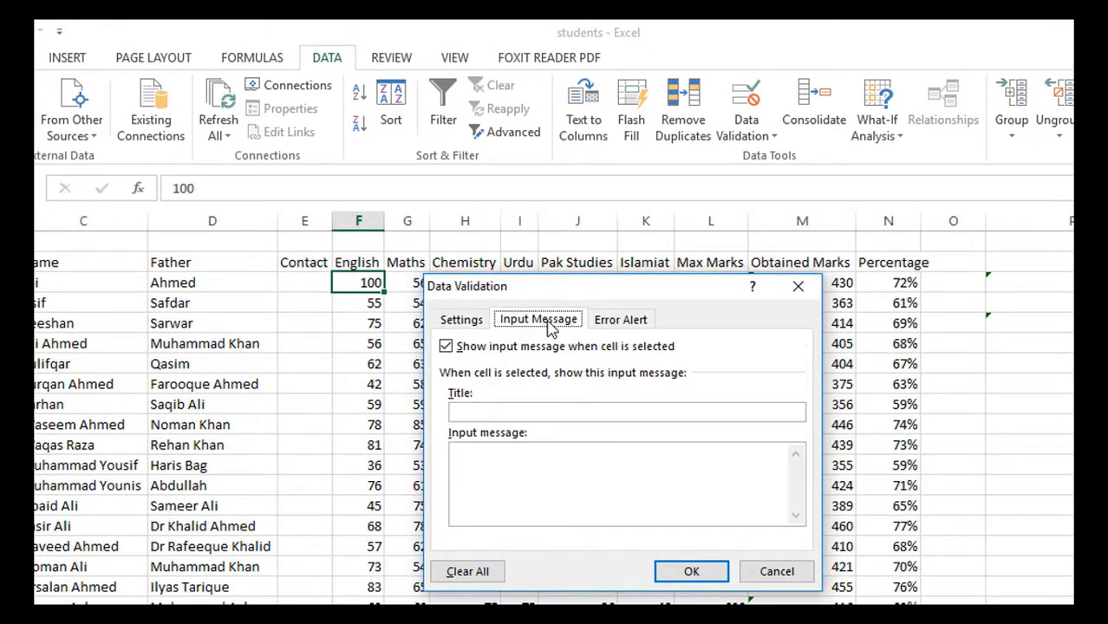
left_click(557, 412)
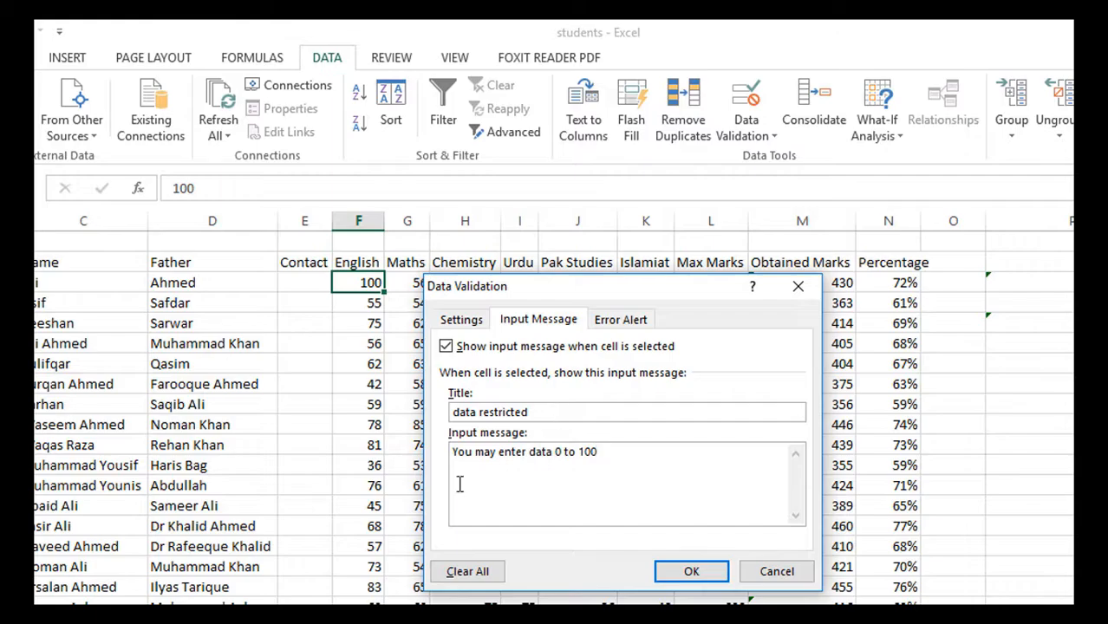
left_click(707, 575)
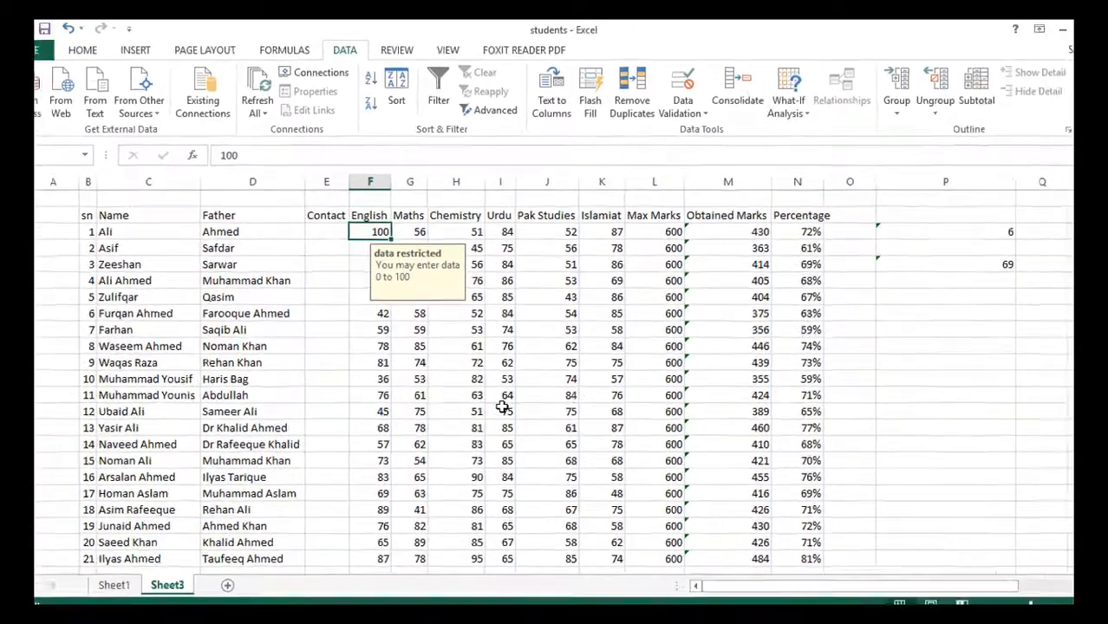
- Examine the input message on the English mark of student number 1 and compare it with other mark cells
left_click(503, 408)
left_click_drag(368, 279, 368, 267)
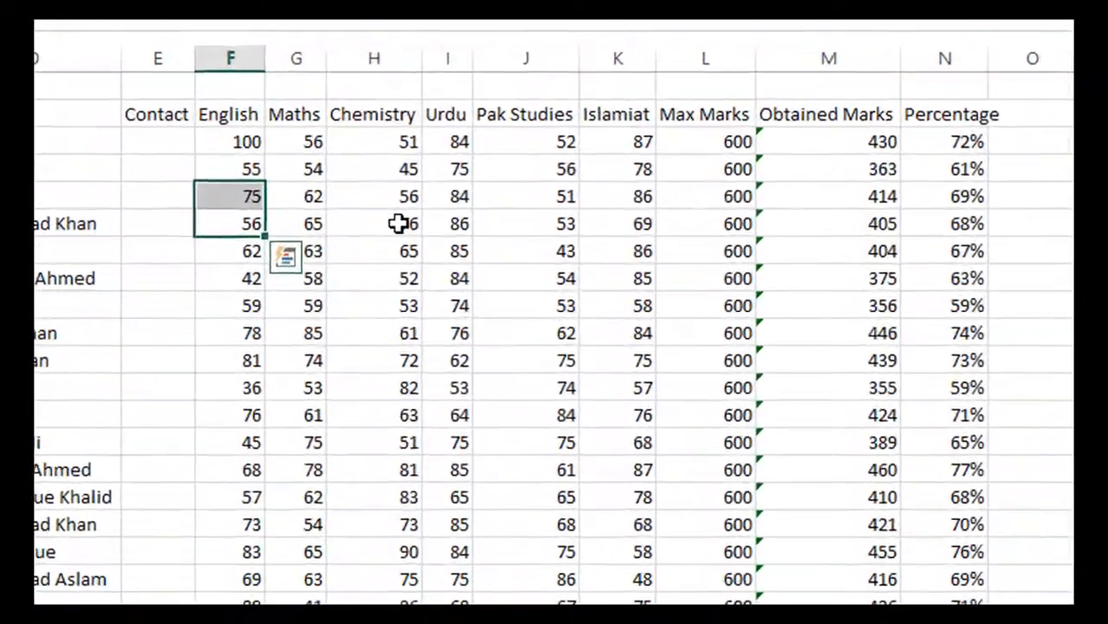
left_click(382, 331)
left_click(243, 140)
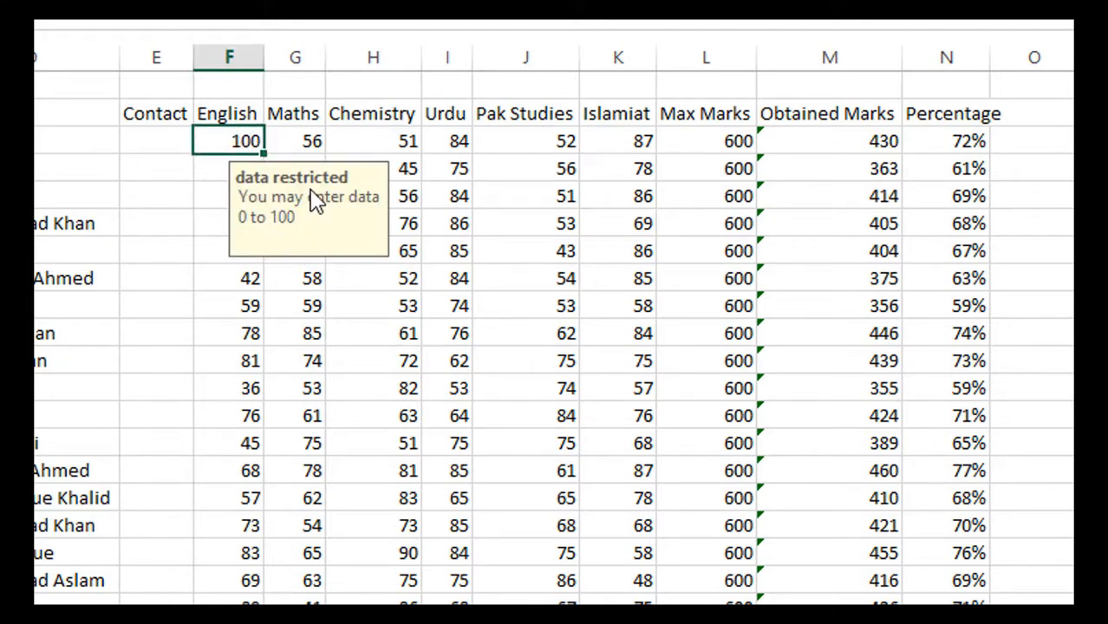
left_click(551, 232)
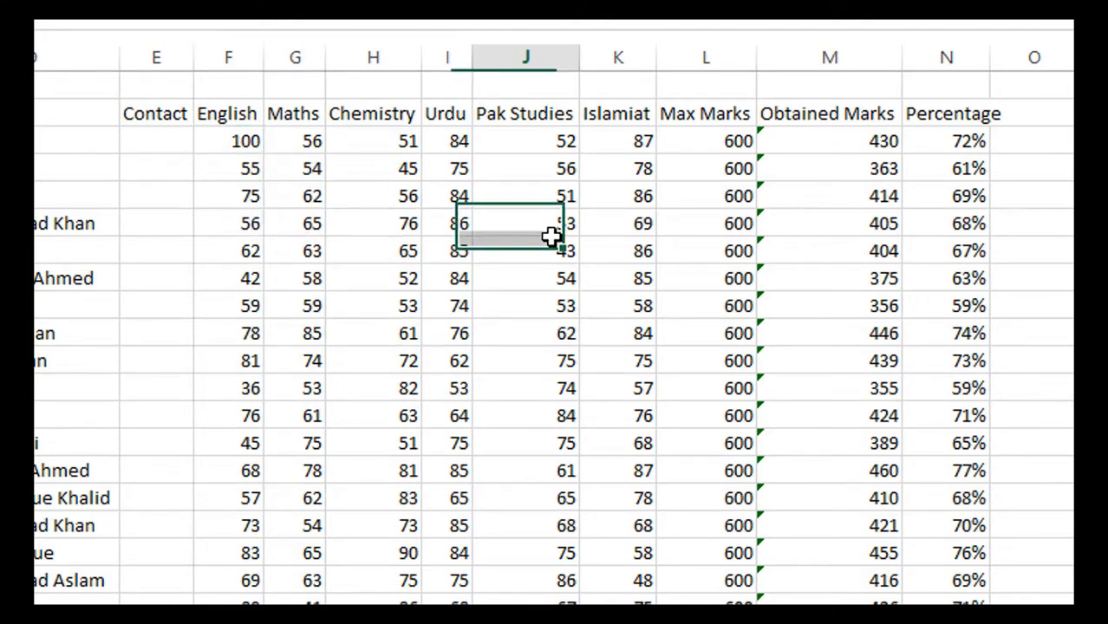
left_click_drag(552, 236, 552, 252)
left_click(237, 141)
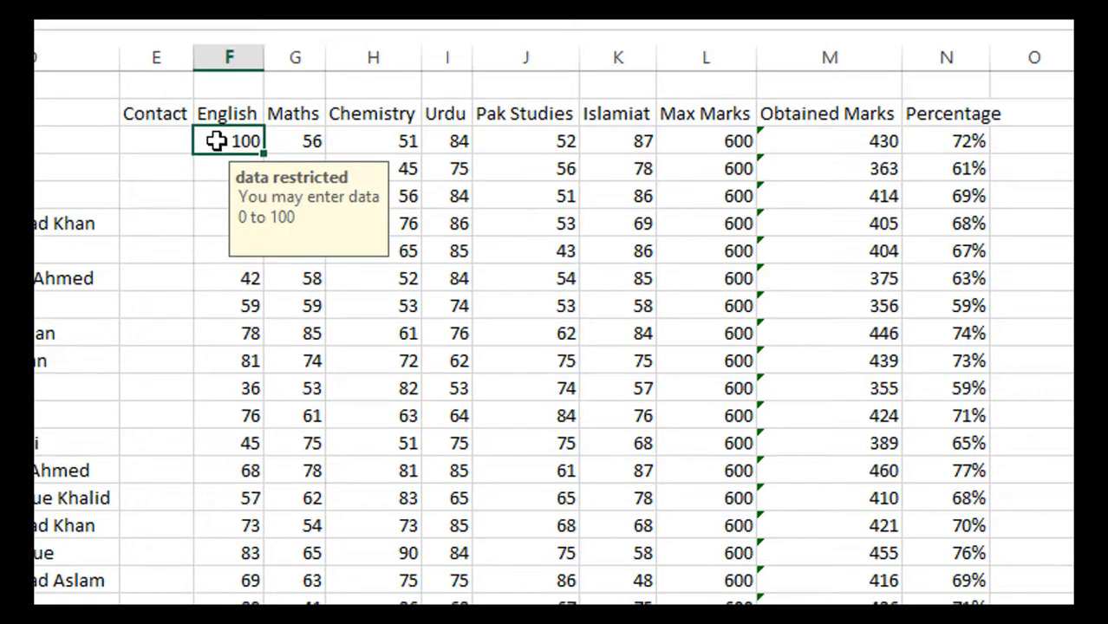
- Erase the validation settings of all 21 students' marks from English to Islamiat and allow only whole numbers between 0 and 100
left_click_drag(216, 142, 638, 623)
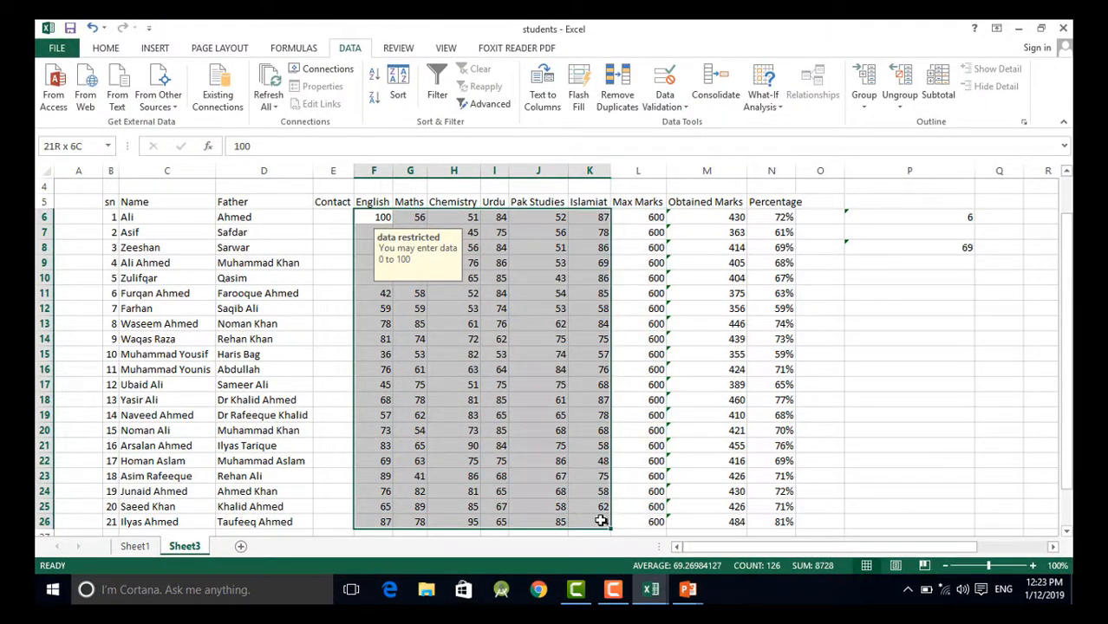
left_click(665, 86)
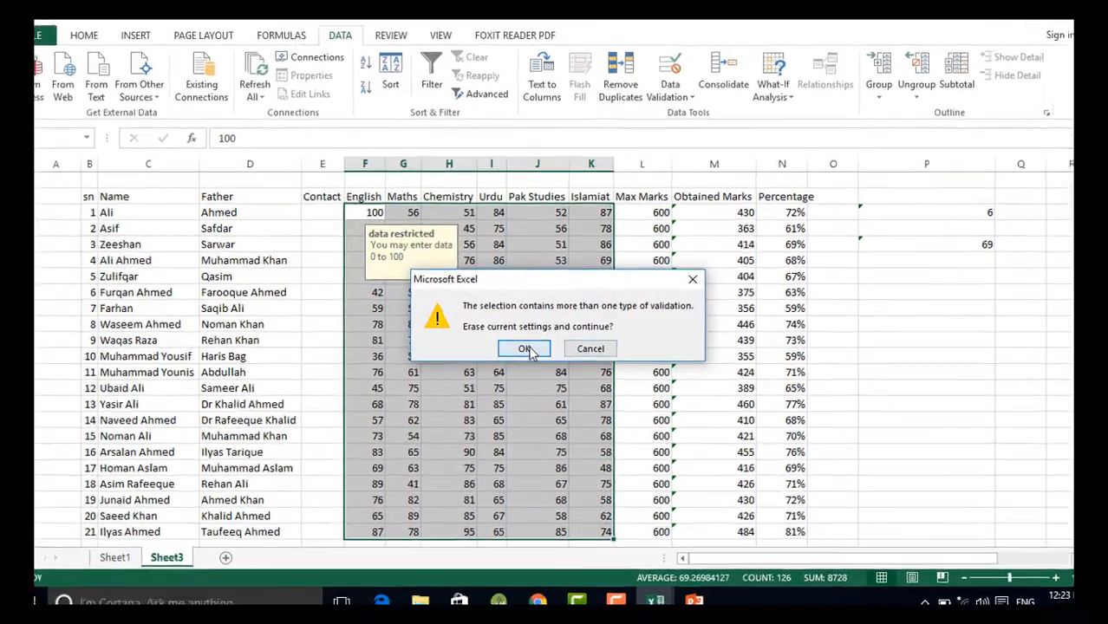
left_click(527, 347)
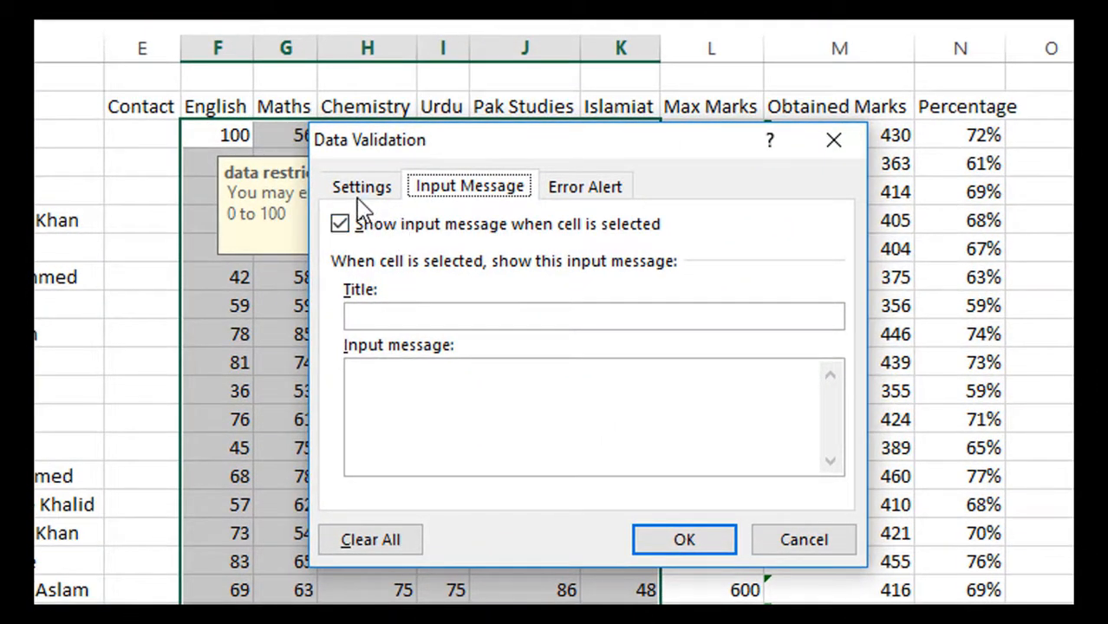
left_click(360, 191)
left_click(548, 282)
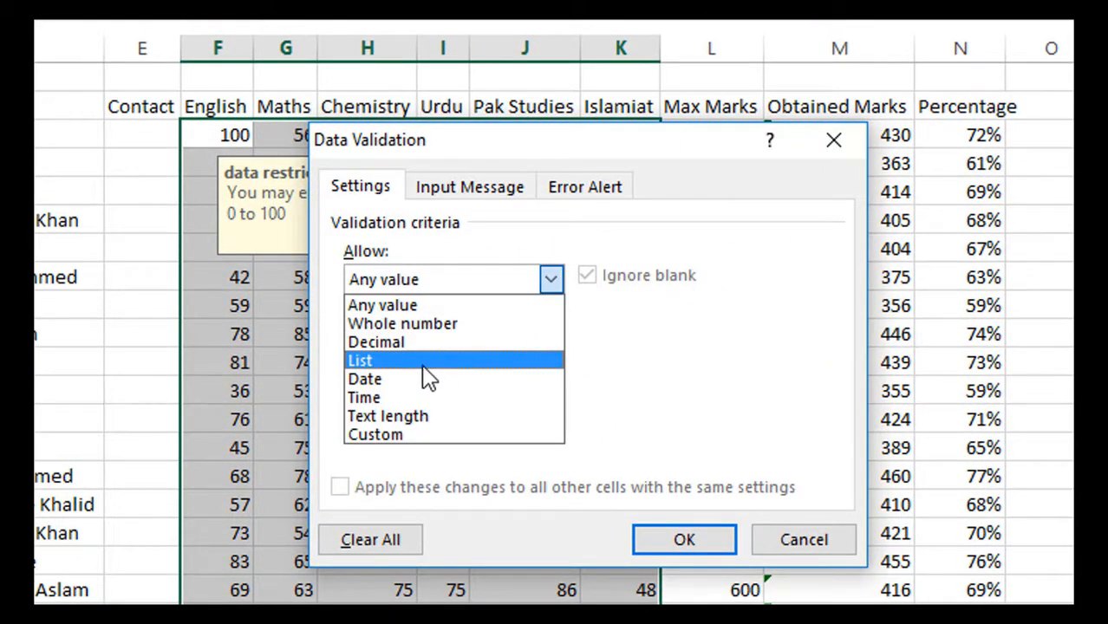
left_click(447, 325)
left_click(437, 396)
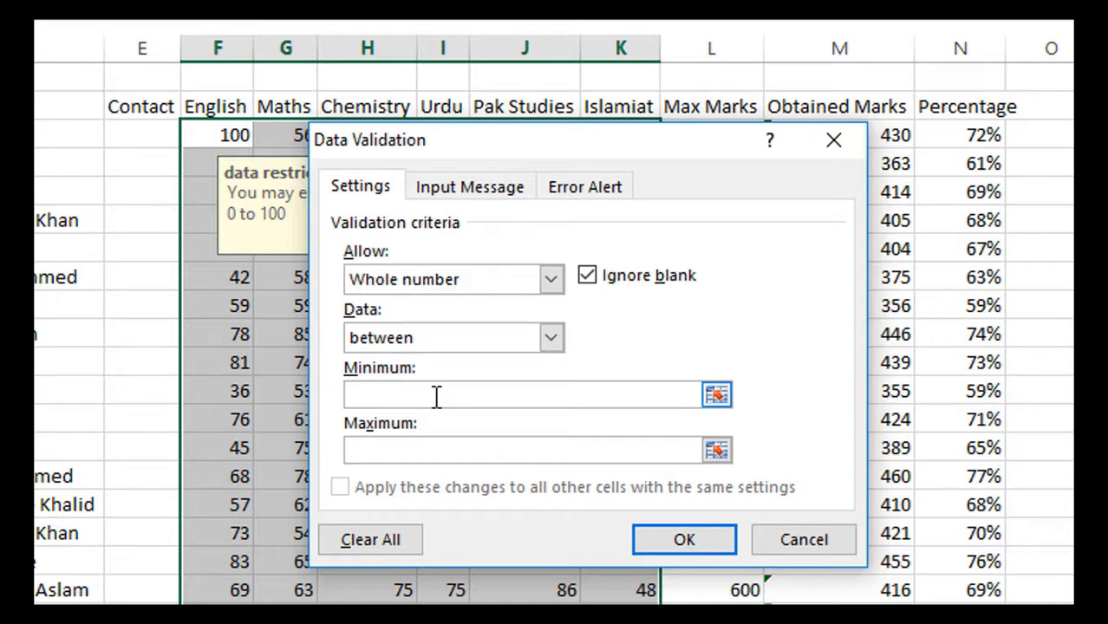
type("0")
left_click(503, 449)
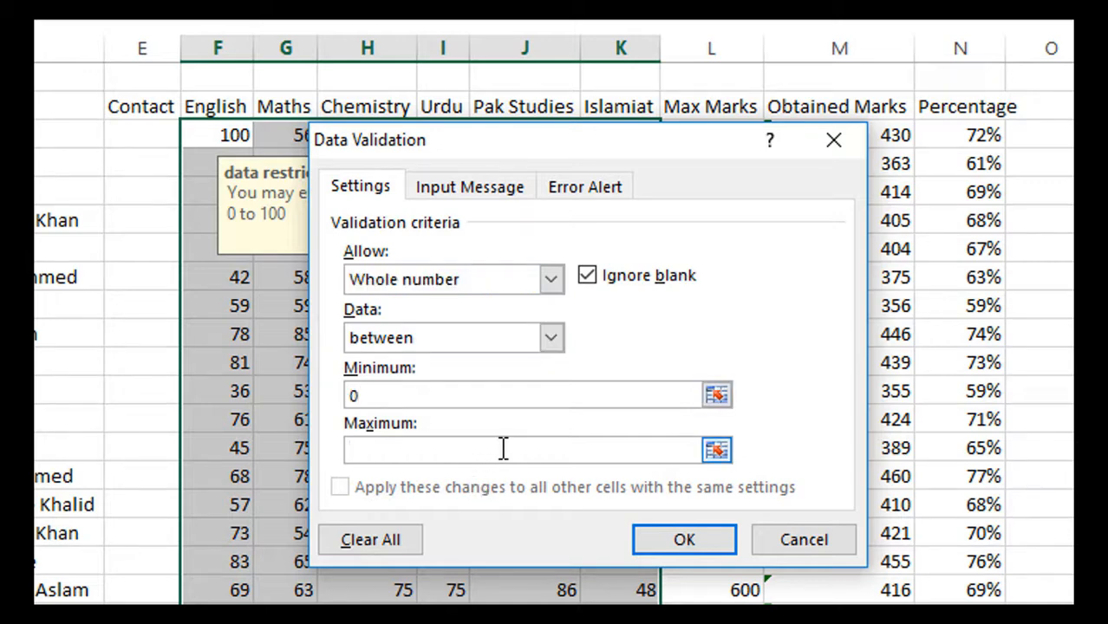
type("100")
- Add an input message titled "Data restricted" reading "You may insert data from 0 to 100" and apply the validation
left_click(458, 189)
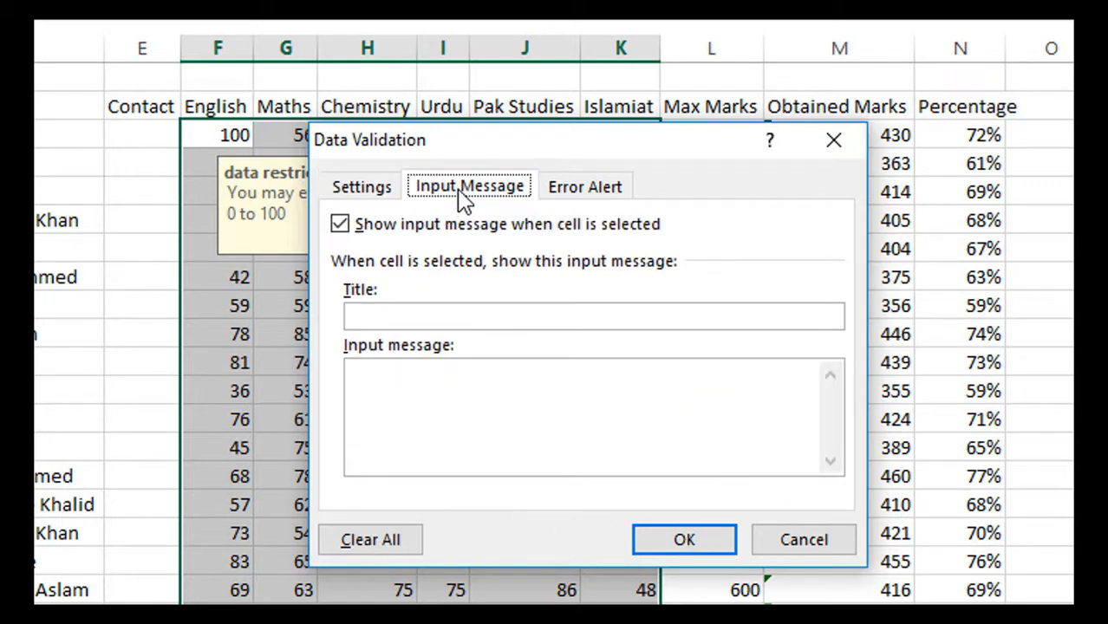
left_click(591, 317)
type("Da")
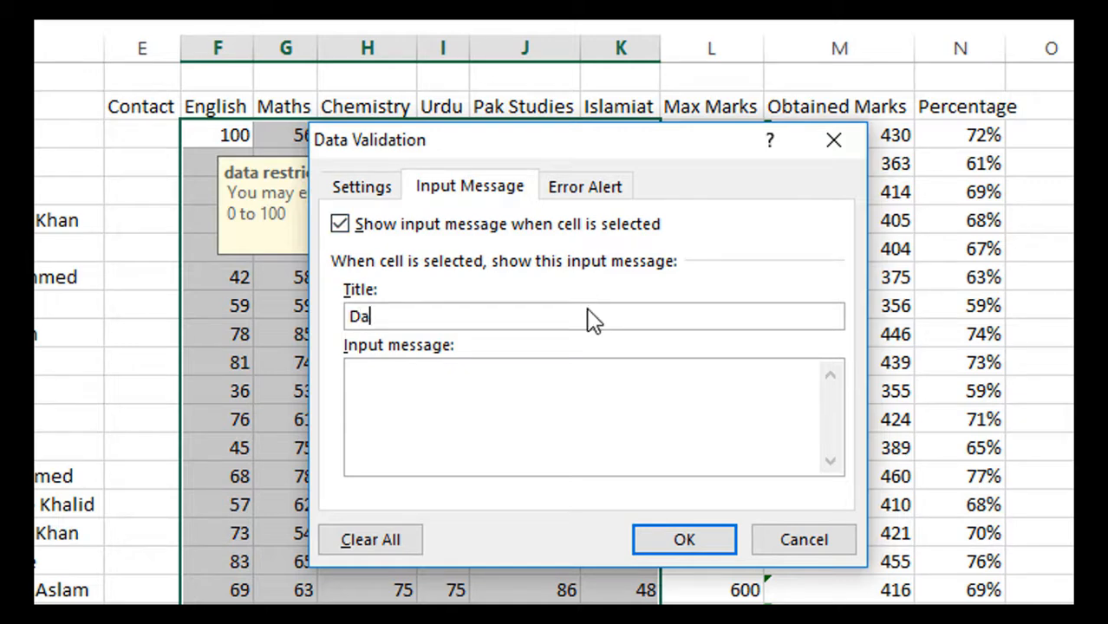
type("ta restricted")
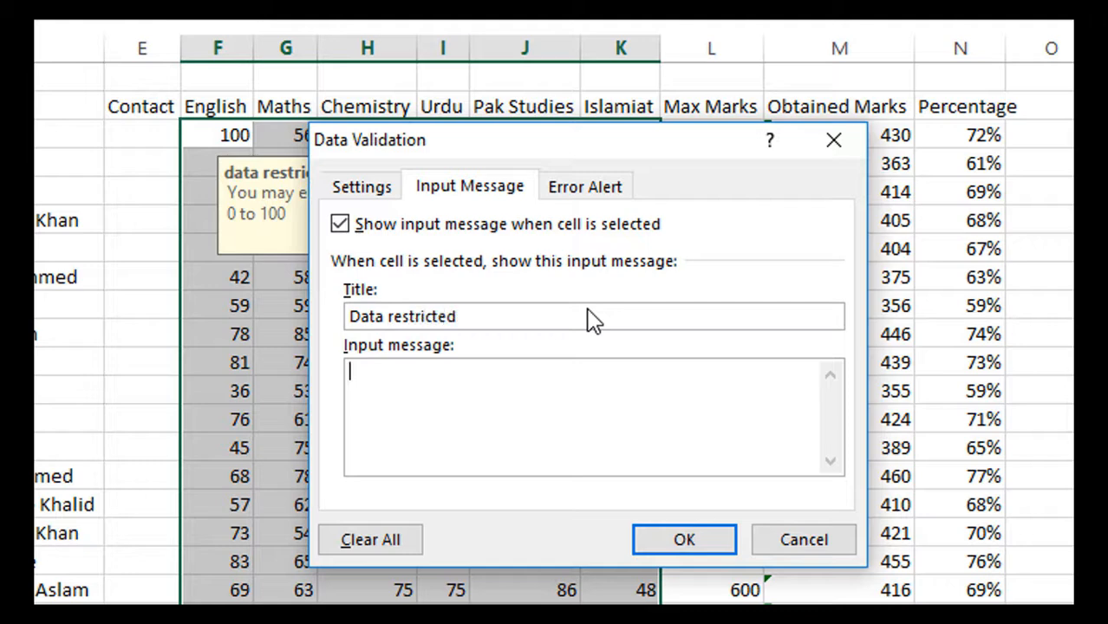
type("You may insert d")
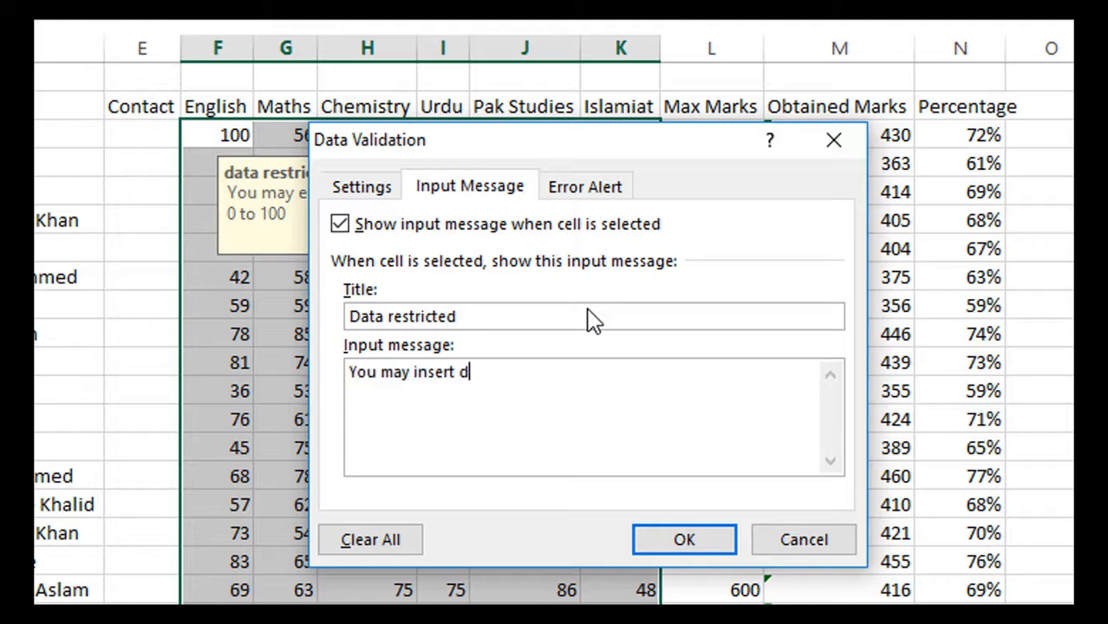
type("ata from 0")
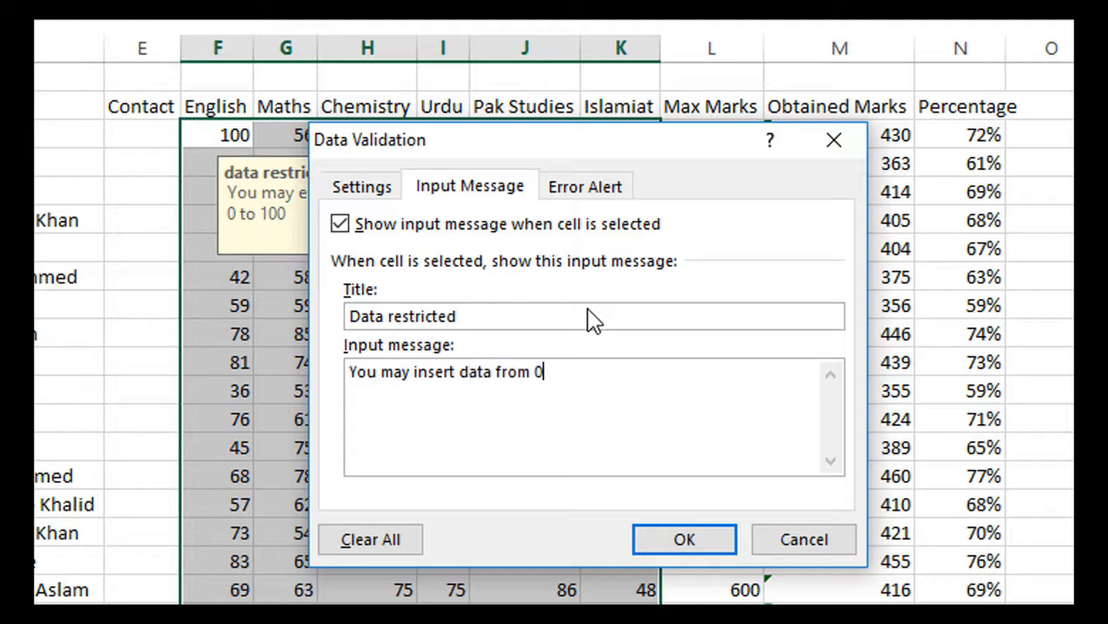
type(" to 100")
left_click(683, 545)
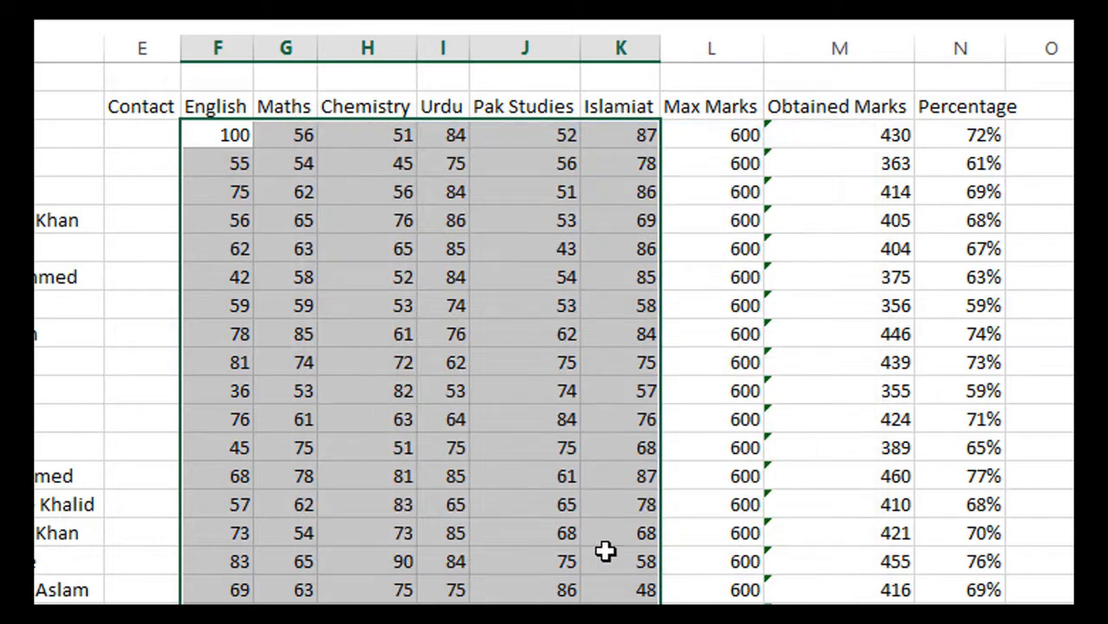
- Examine the input message on various mark cells across the English to Islamiat columns
left_click(555, 535)
left_click(439, 362)
left_click(233, 335)
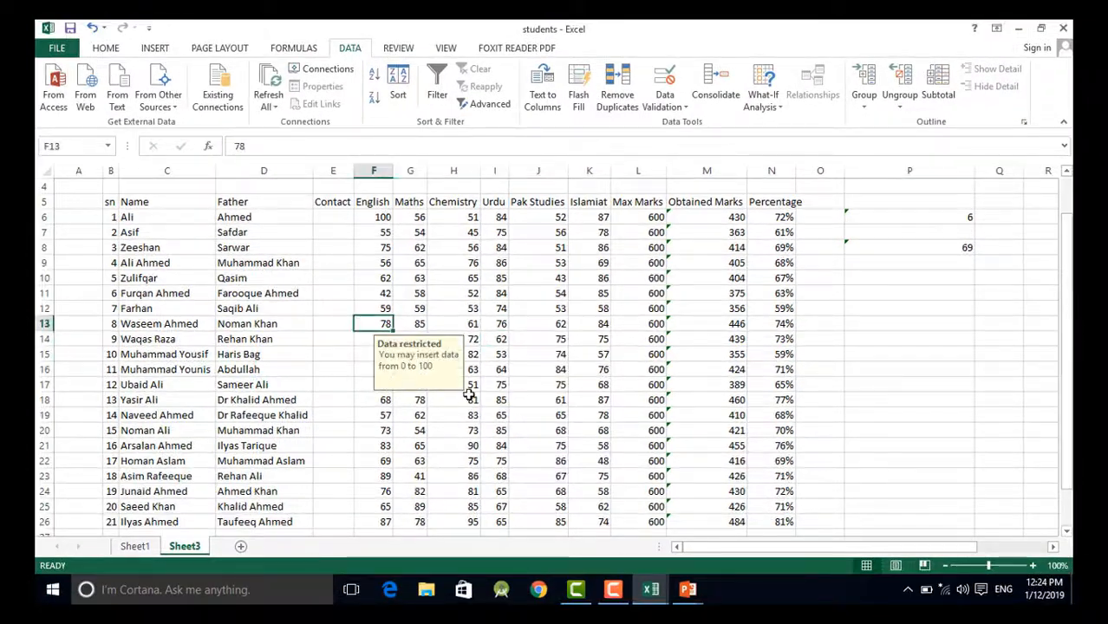
left_click(538, 339)
left_click(410, 293)
left_click(410, 247)
left_click(589, 278)
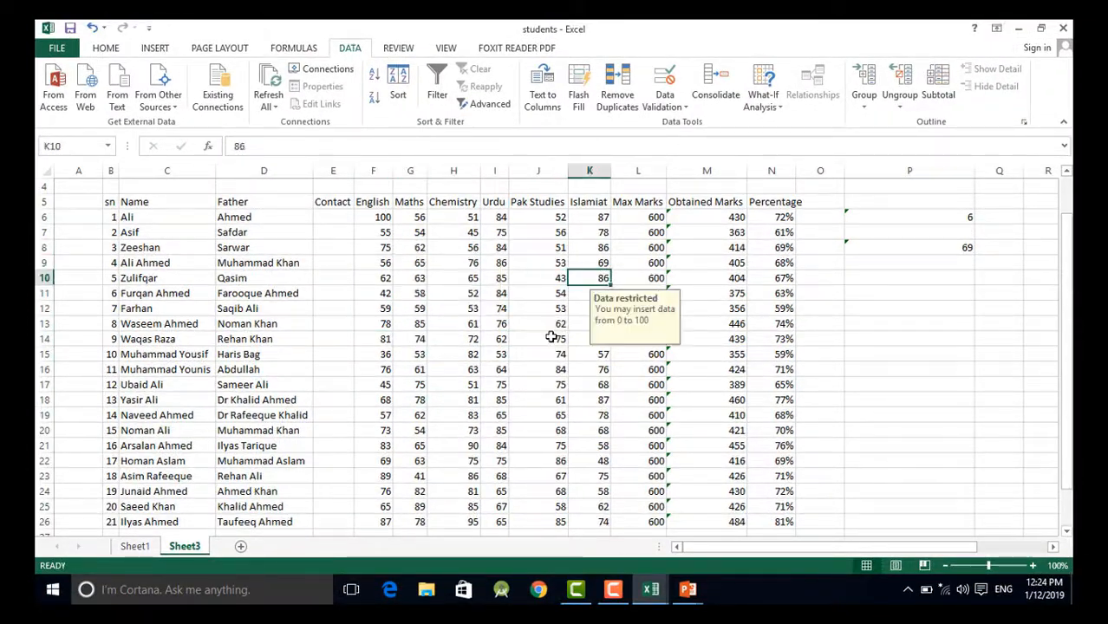
left_click(537, 368)
left_click(436, 411)
- Try -1 as the English mark of student number 14, cancel it, and enter 100 instead
left_click(388, 412)
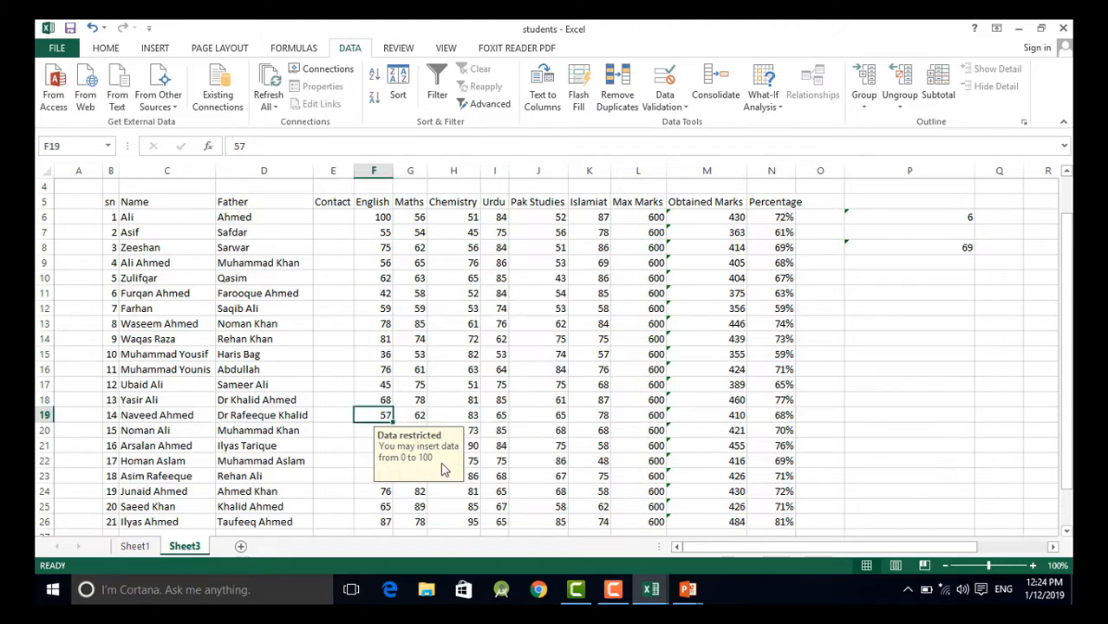
type("-1")
key("Return")
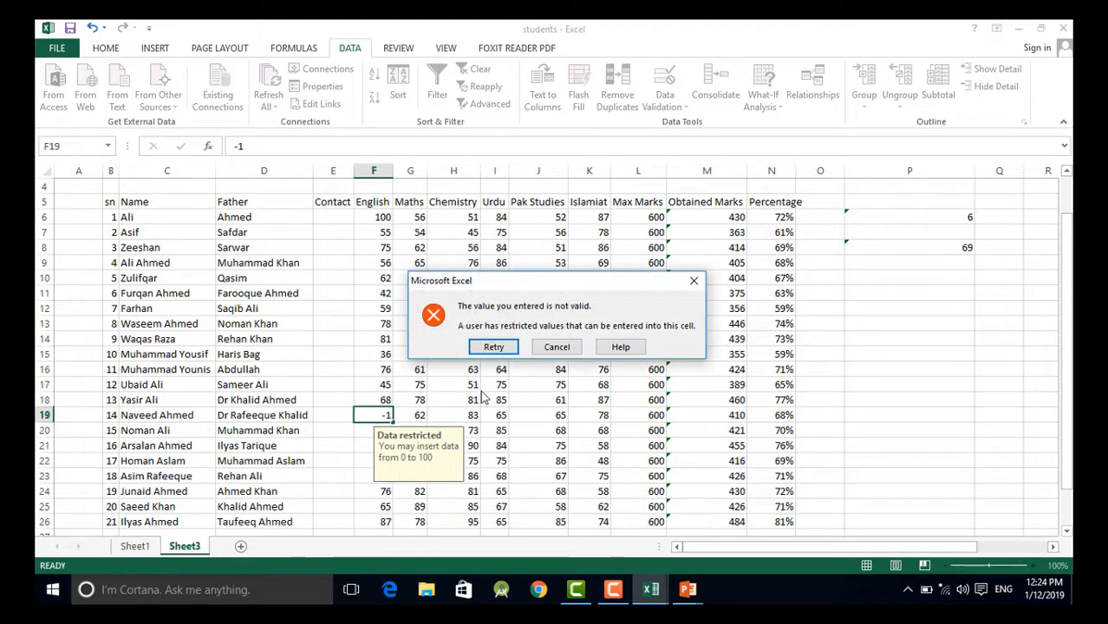
left_click(557, 347)
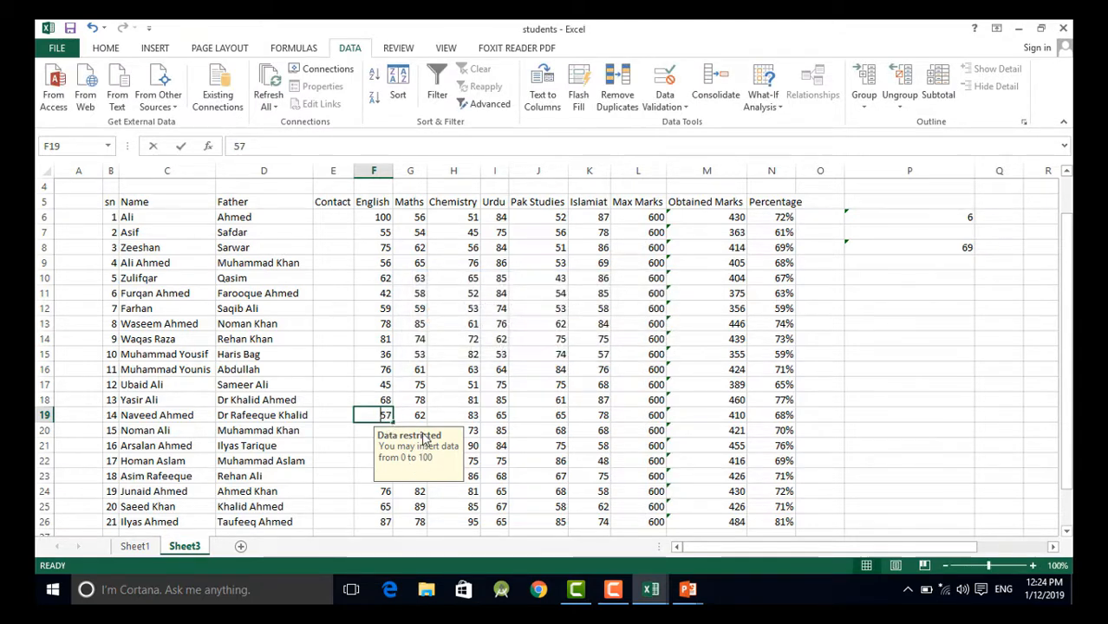
type("100")
key("Tab")
- Try 101 as the English mark of student number 14 and cancel the entry
left_click(381, 417)
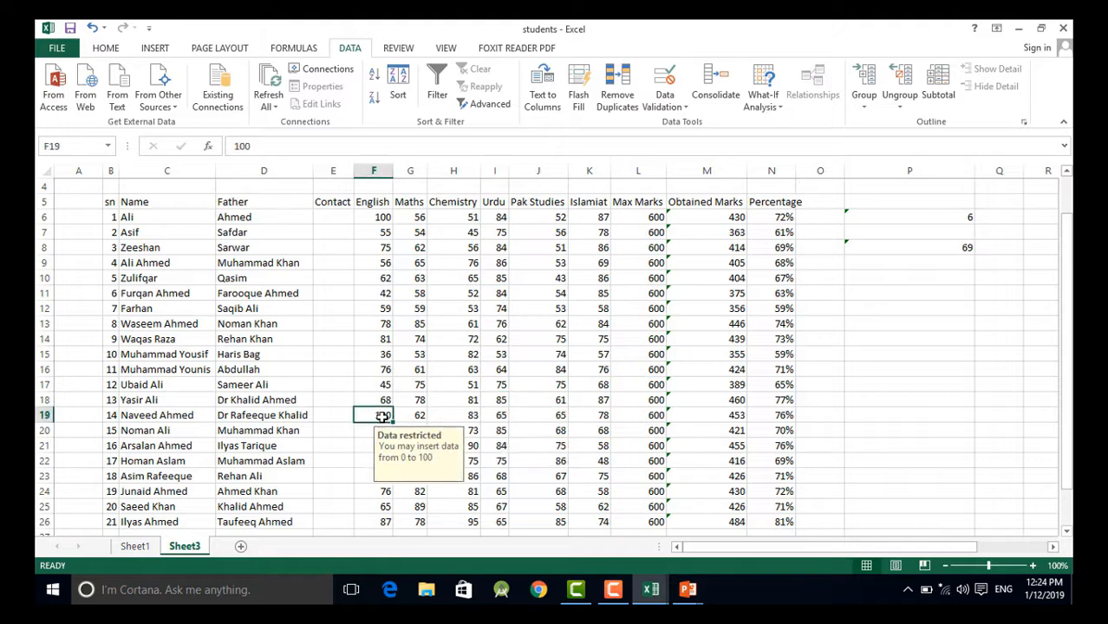
type("10")
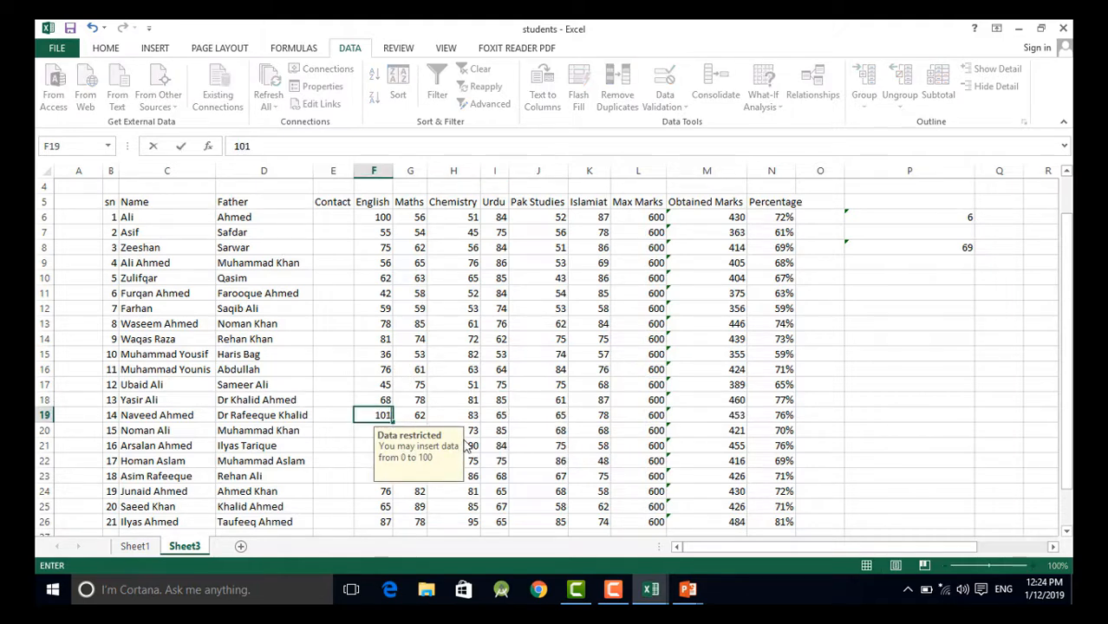
type("1")
key("Return")
left_click(556, 351)
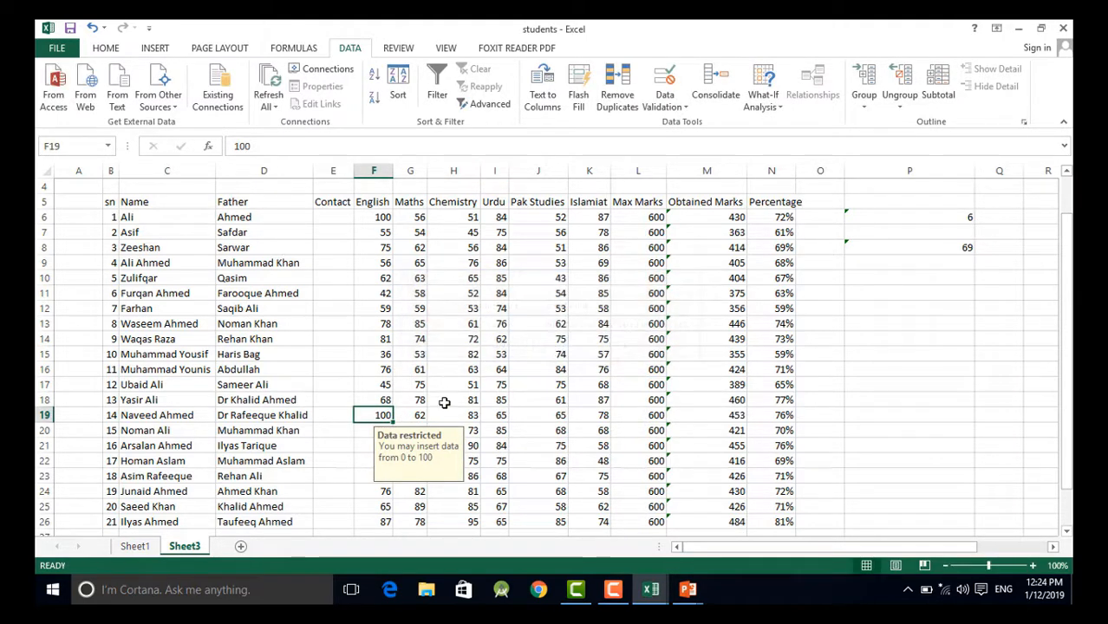